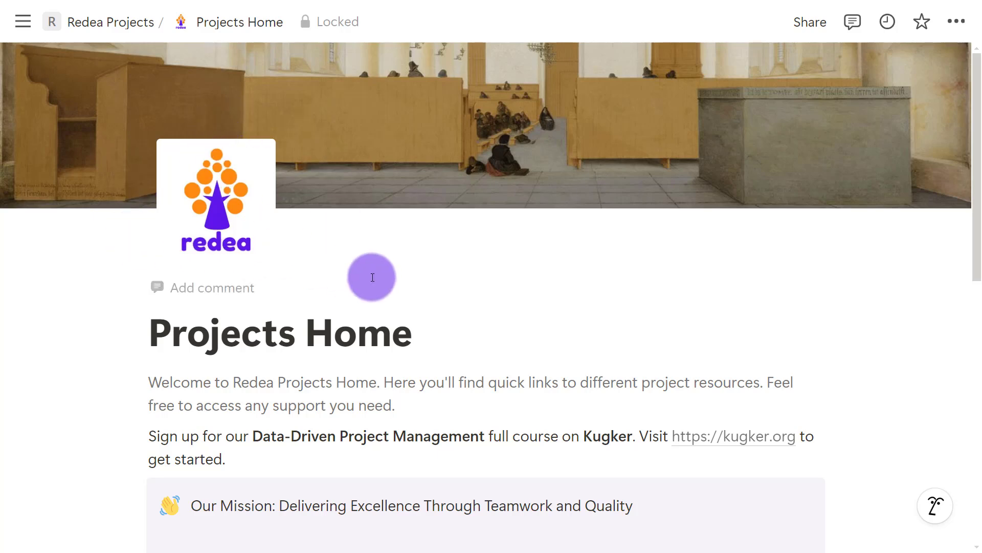
Review the reference Projects Home page's title, introductory paragraphs and Quick Links section.
scroll(358, 266, down, 4)
drag(153, 148, 423, 149)
drag(166, 193, 222, 267)
scroll(307, 250, down, 3)
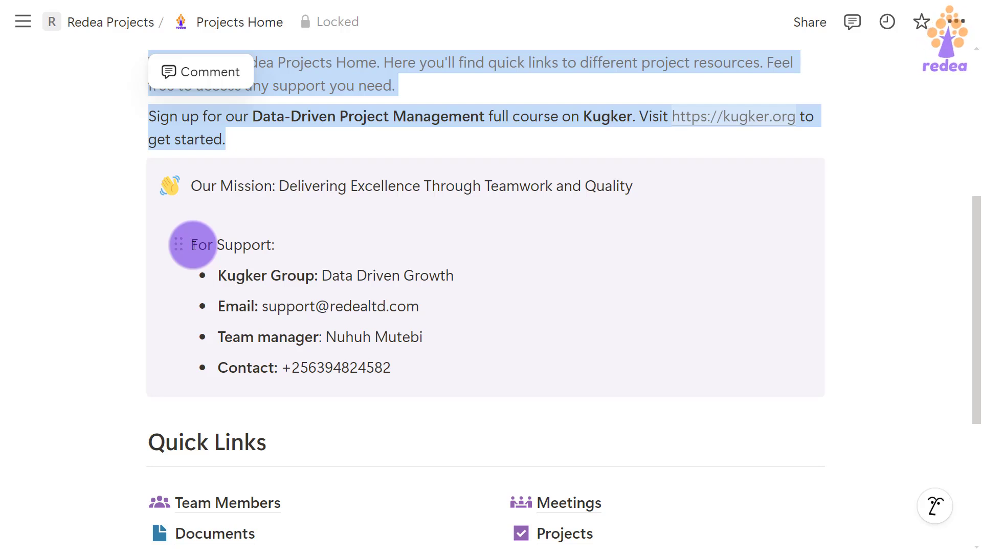
scroll(193, 244, down, 6)
drag(151, 184, 281, 193)
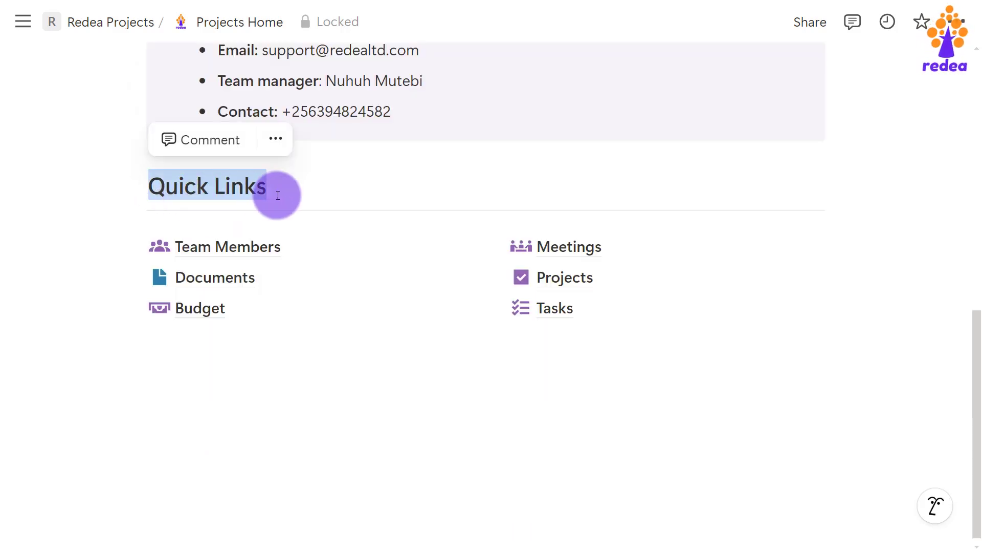
click(146, 183)
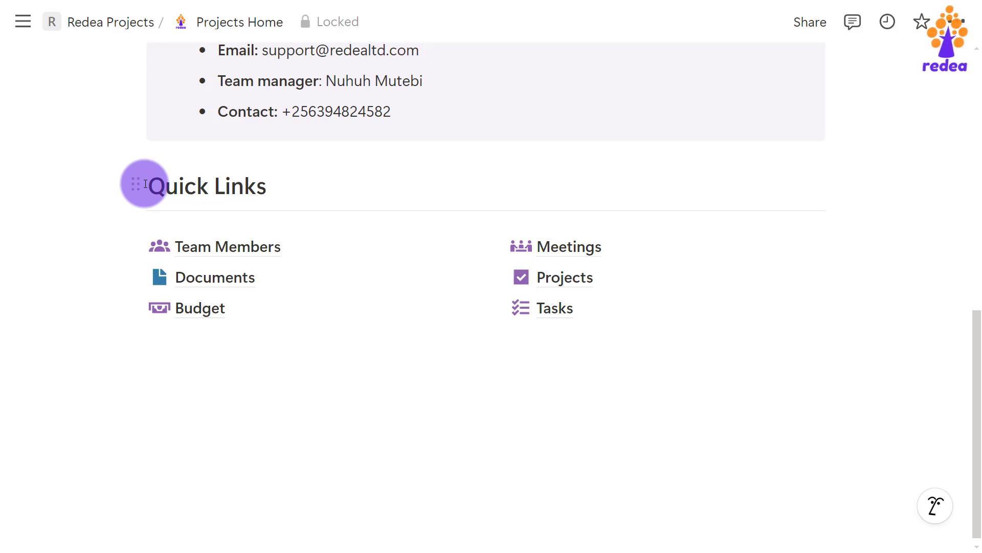
Browse the sidebar teamspaces and settle on the Redea Projects Teamspace Home page.
mouse_move(217, 270)
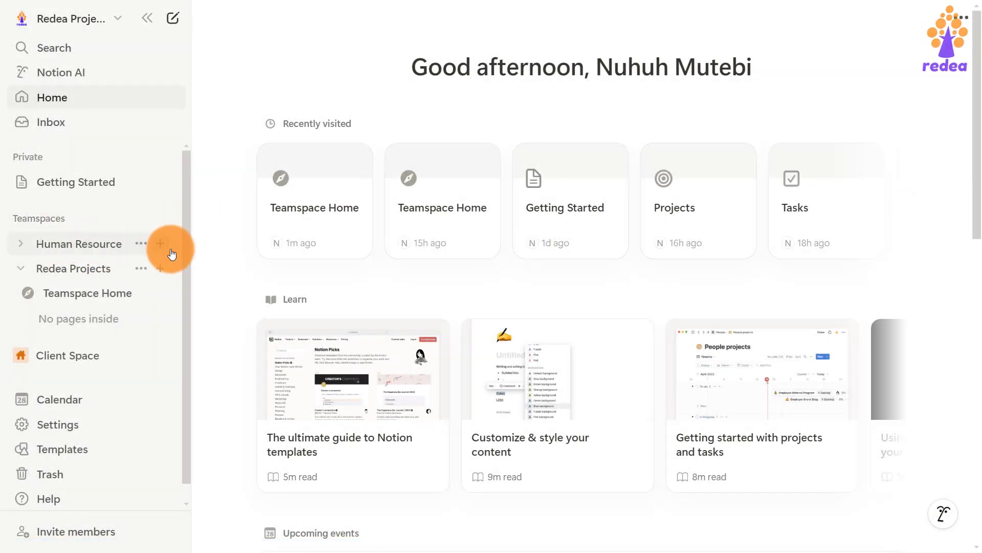
click(57, 294)
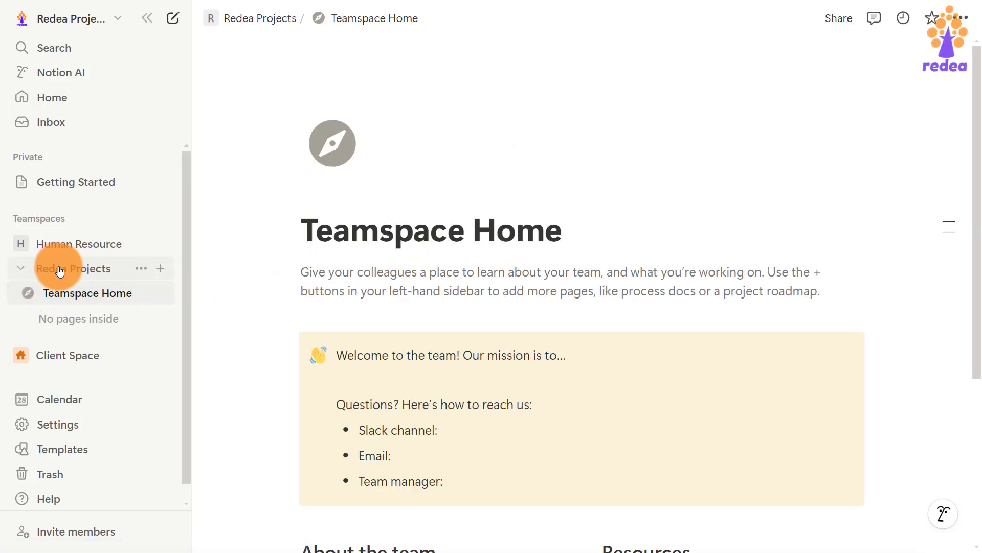
click(60, 271)
click(59, 270)
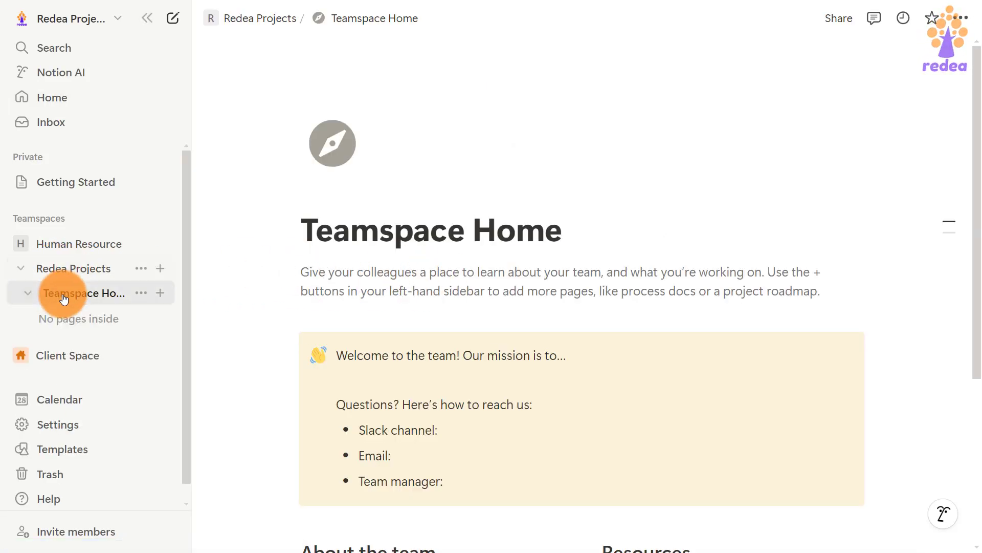
click(72, 245)
click(72, 270)
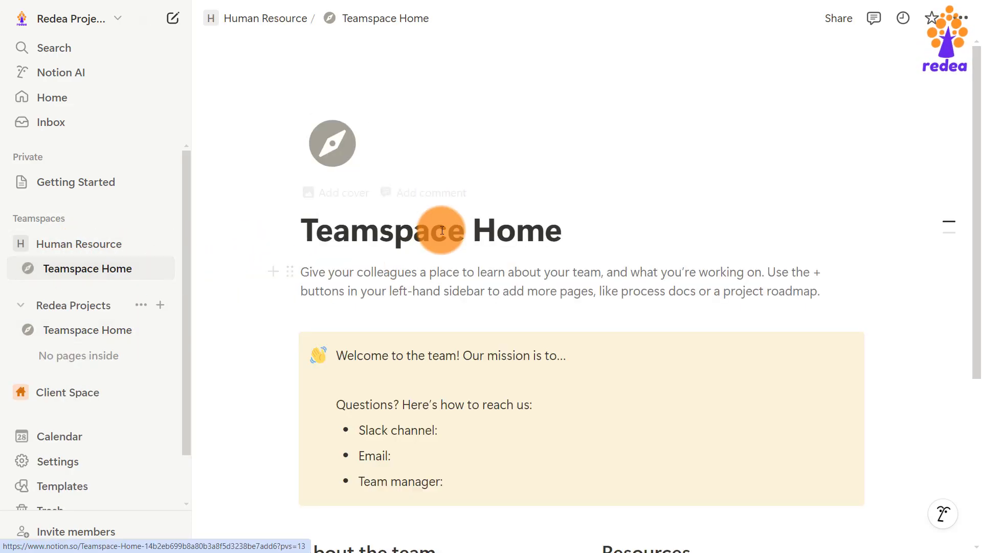
scroll(493, 384, down, 5)
scroll(496, 384, up, 4)
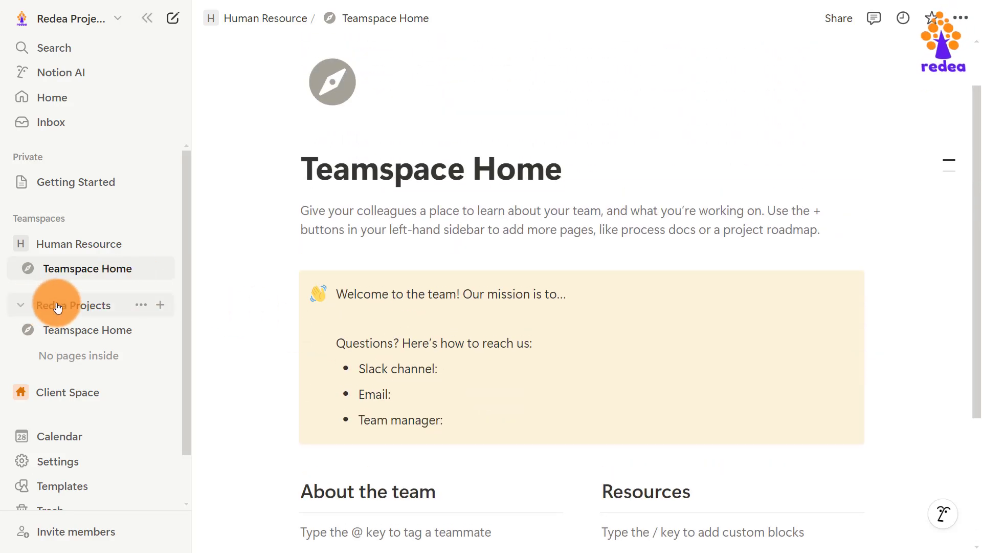
click(72, 328)
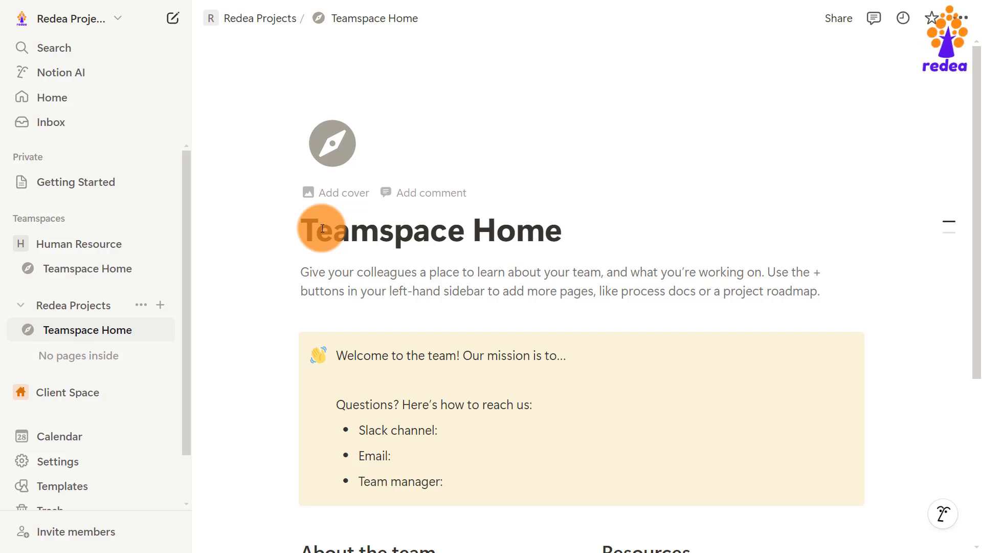
Rename the title to Projects Home and replace the description with a quick-links sentence.
double_click(398, 236)
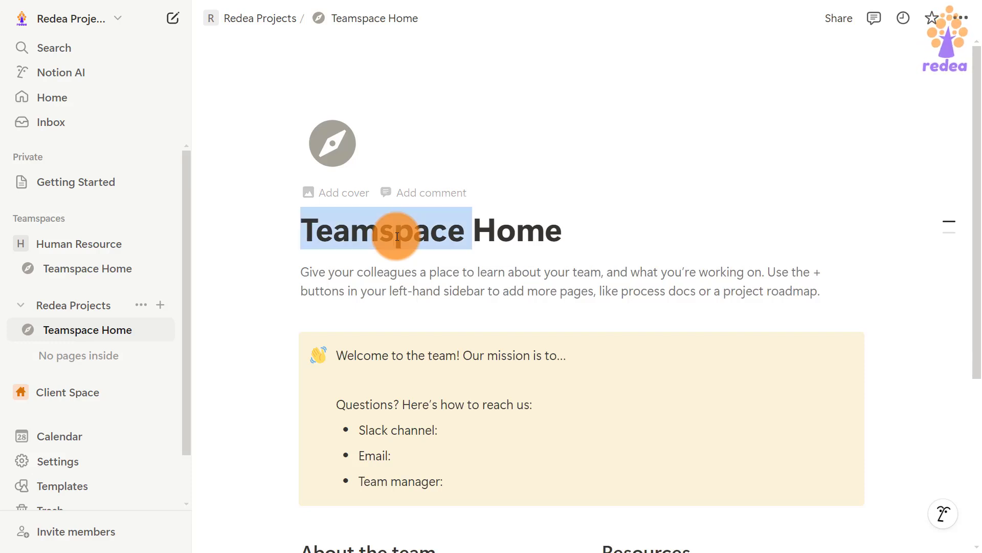
text(Projects)
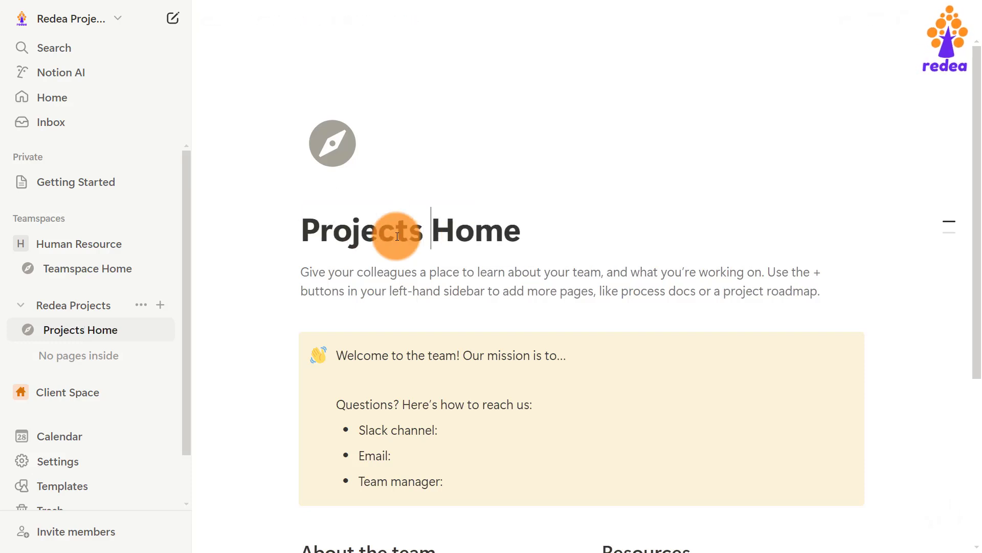
drag(302, 271, 676, 291)
double_click(483, 286)
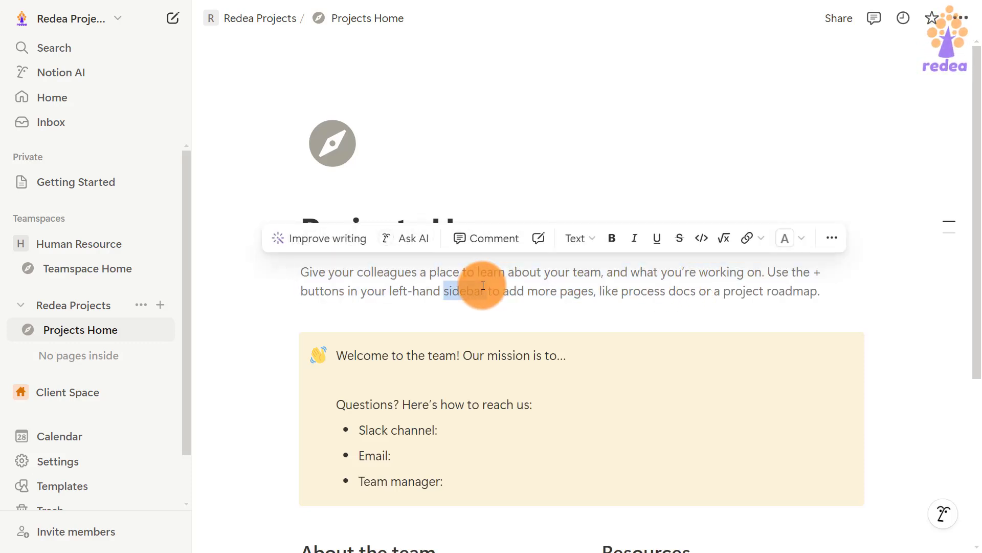
triple_click(483, 286)
text(This )
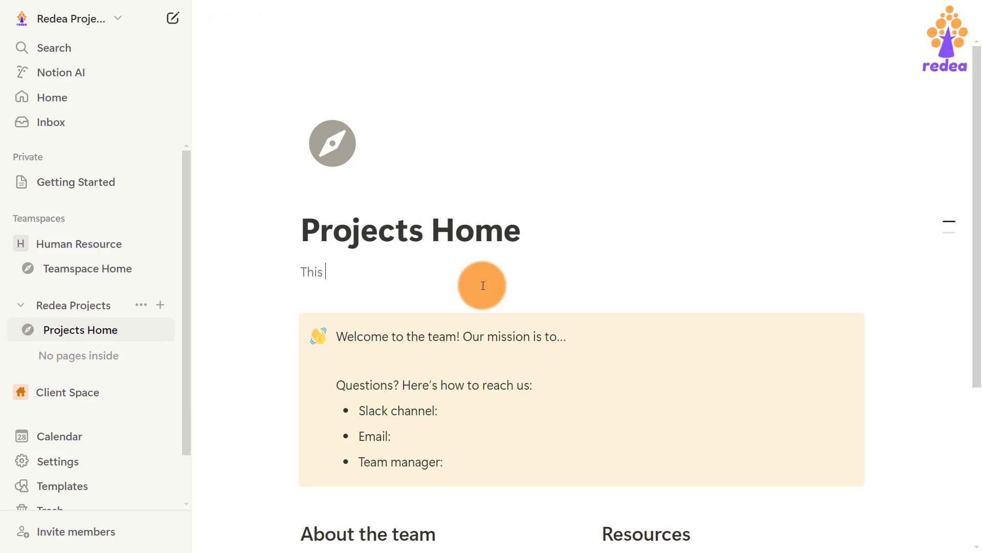
text(is where we find quick links to different project rsources)
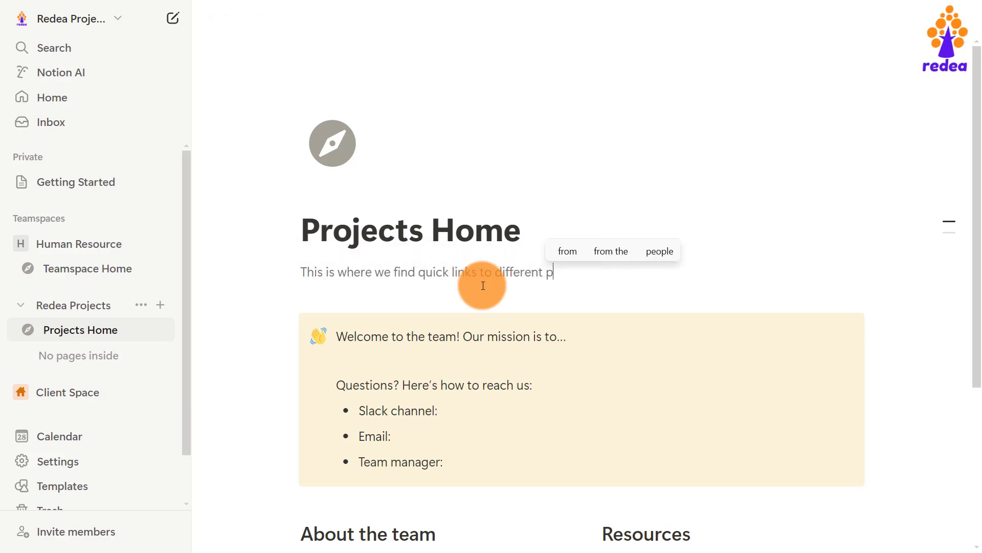
Add a welcome opener and support line to the description, then accept the AI-improved wording.
click(301, 272)
text(Welcome to Redea Projects Home.)
click(843, 272)
text(. Please feel free to find all the support that you need.)
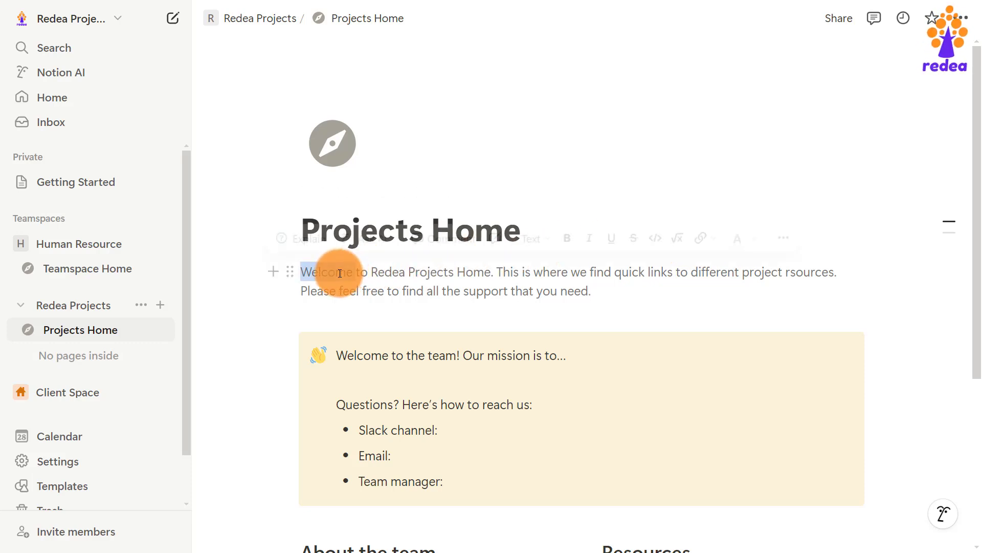
triple_click(334, 266)
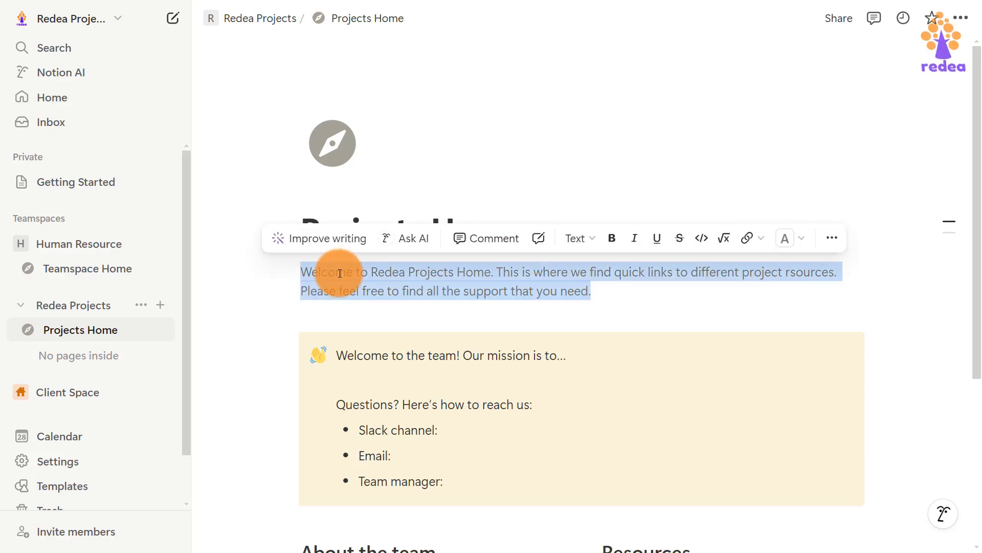
click(324, 238)
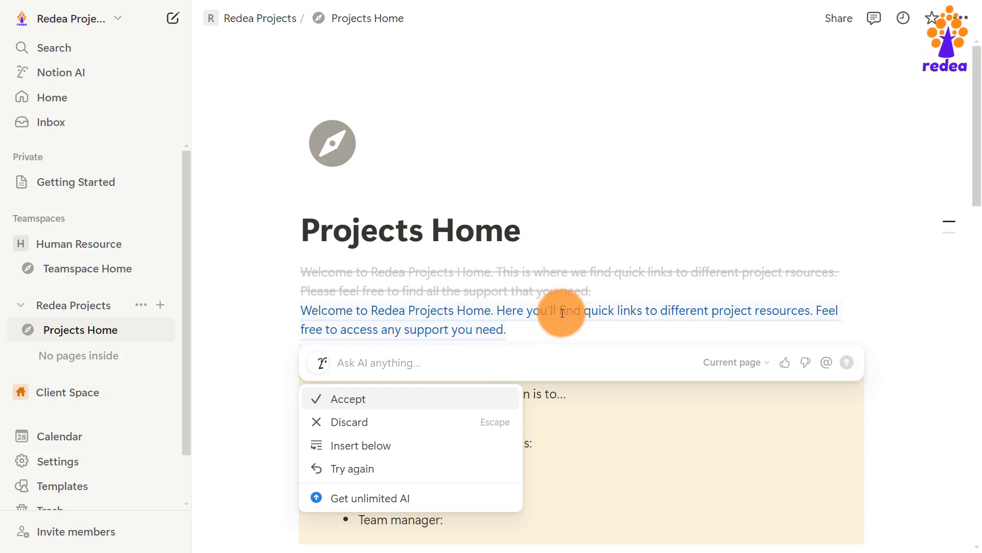
click(349, 400)
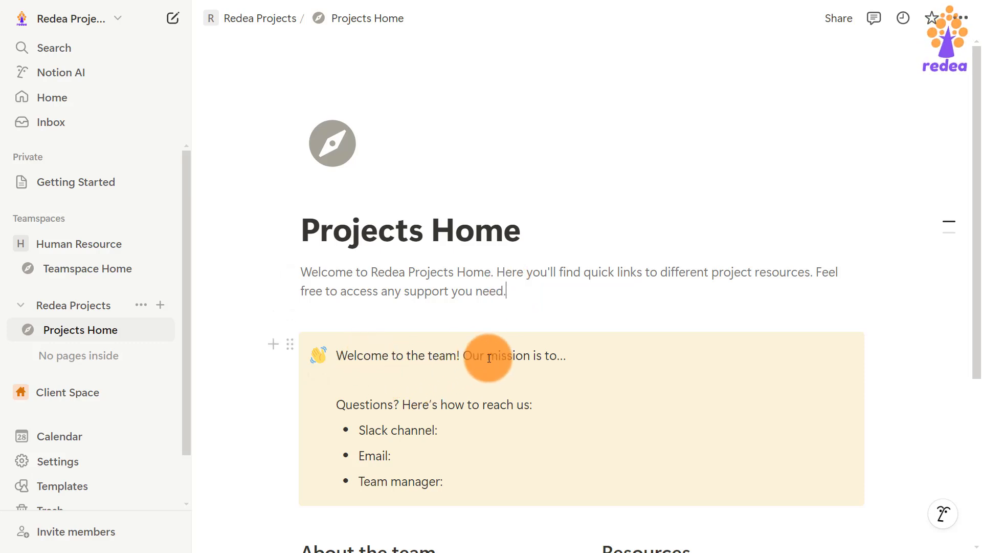
Replace the callout's mission line with 'Embracing teamwork and quality at every level', AI-improved.
drag(324, 357, 566, 353)
text(Stick to Our Mission)
key(BackSpace)
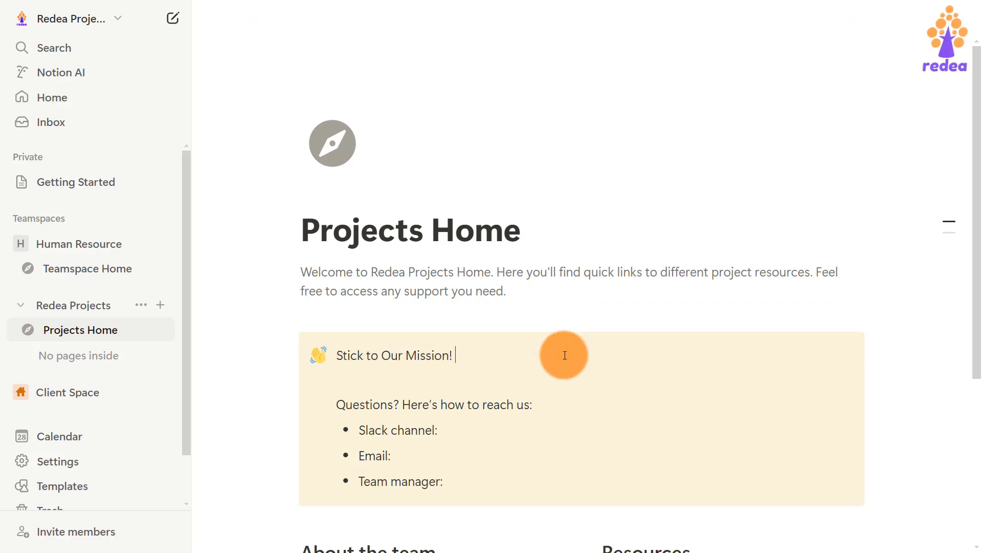
text(Embracing teamwork and quality at every level)
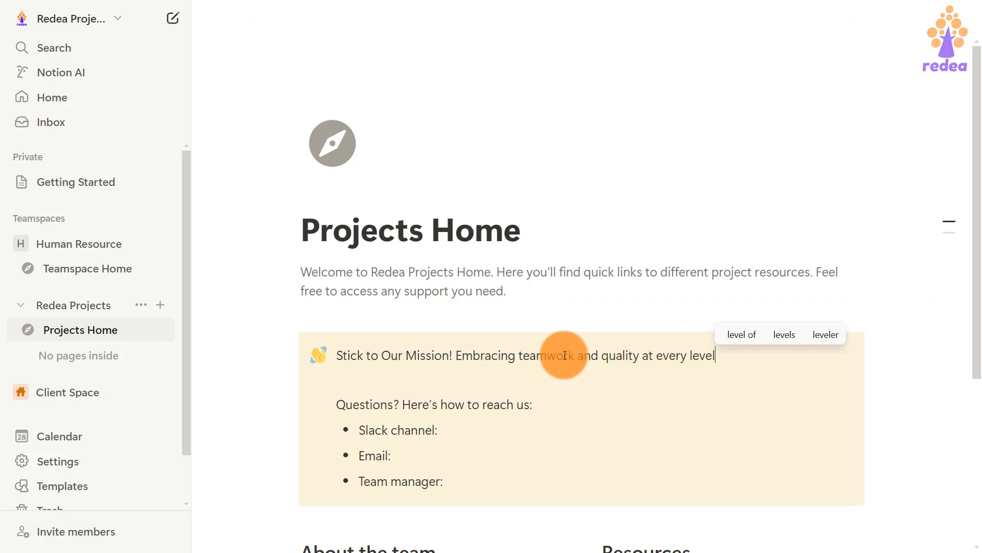
drag(721, 356, 323, 322)
click(358, 326)
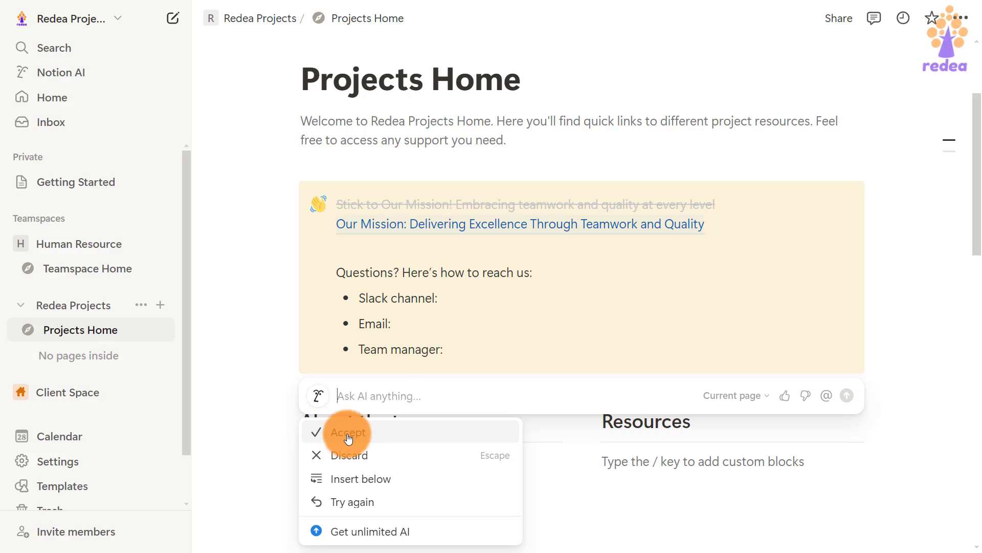
click(348, 436)
Retitle the callout 'For Support' and add a bold 'Kugker Group: Data Driven Growth' label.
drag(336, 253, 536, 252)
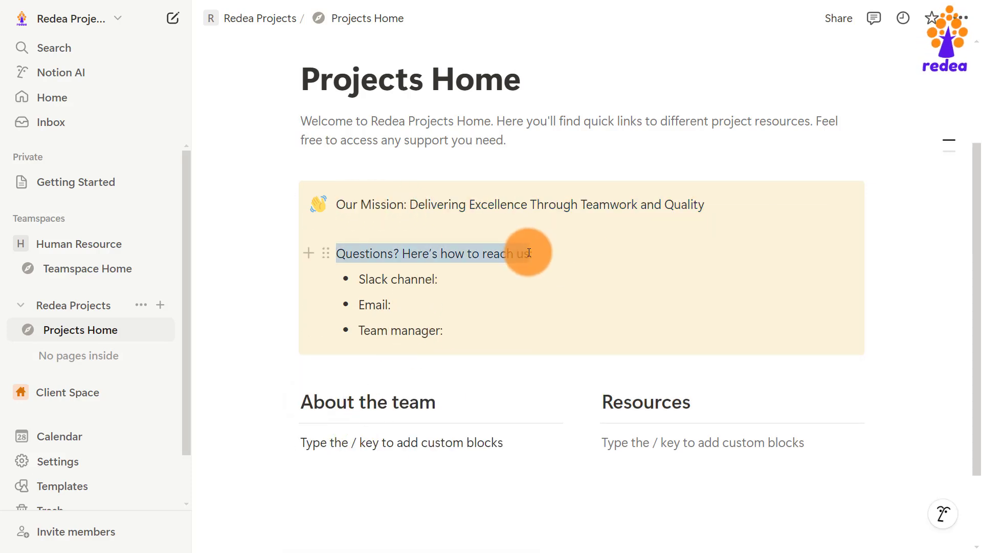
text(For Support)
drag(359, 280, 437, 285)
text(Kugker Group:)
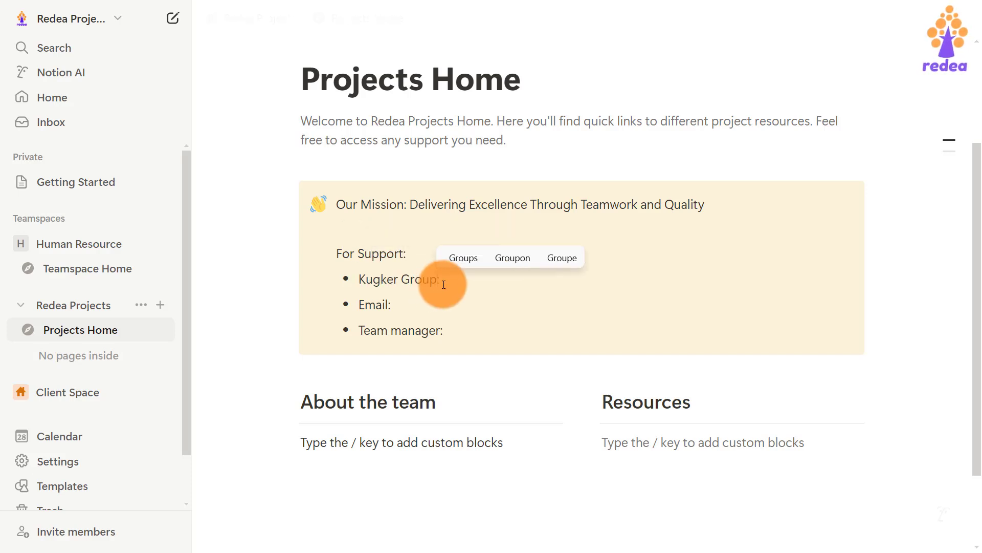
text( Data Driven Growth)
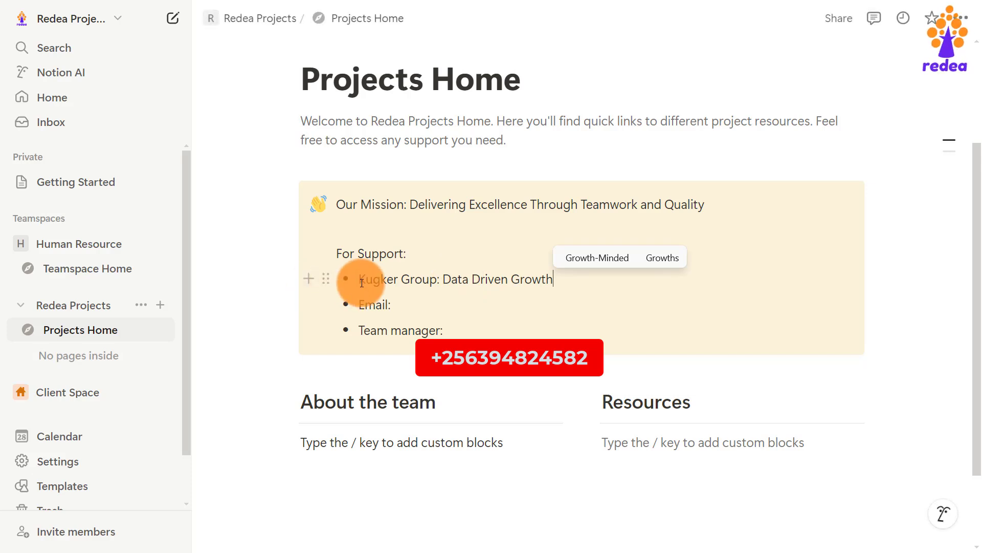
drag(360, 278, 439, 278)
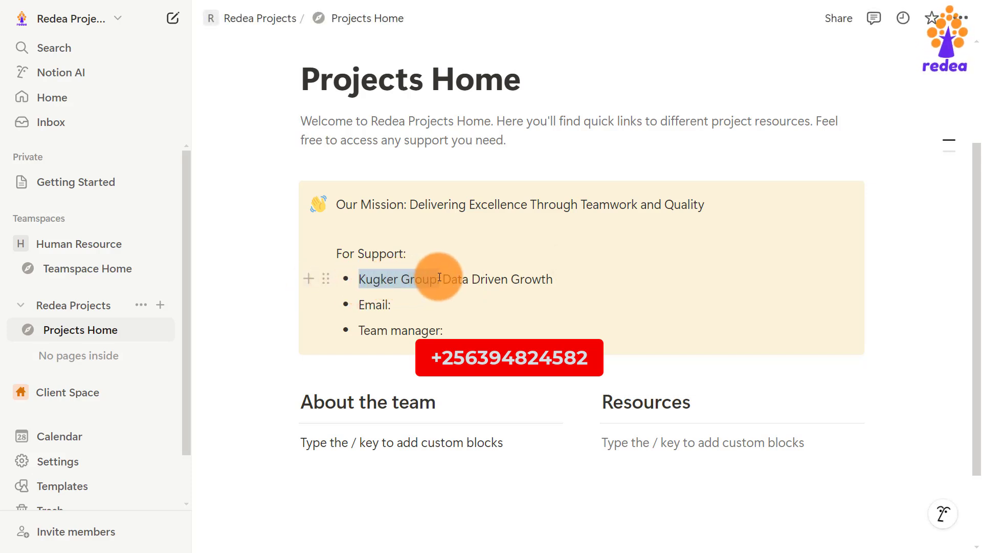
click(665, 248)
Fill in the support email and team manager's name, bolding the Team manager and Contact labels.
click(413, 301)
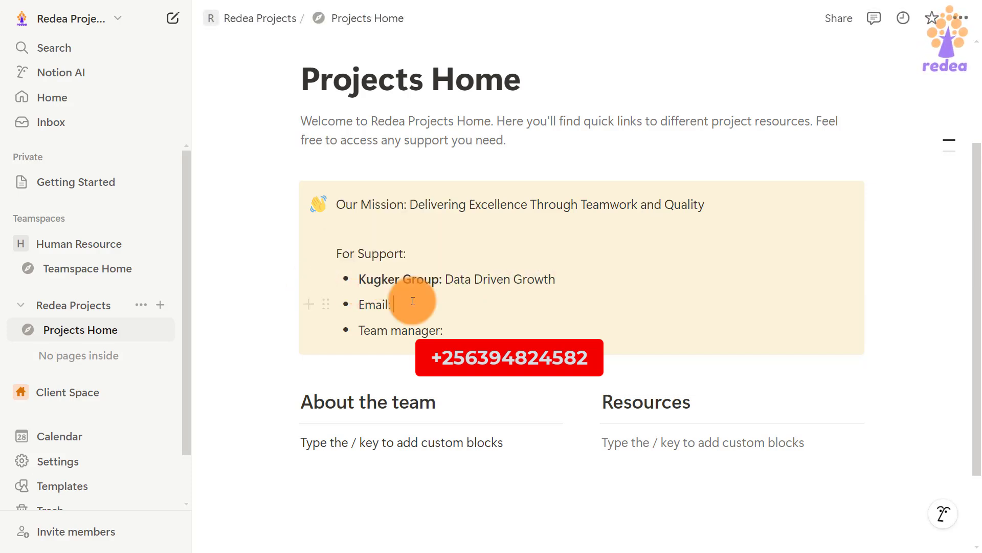
drag(359, 330, 442, 330)
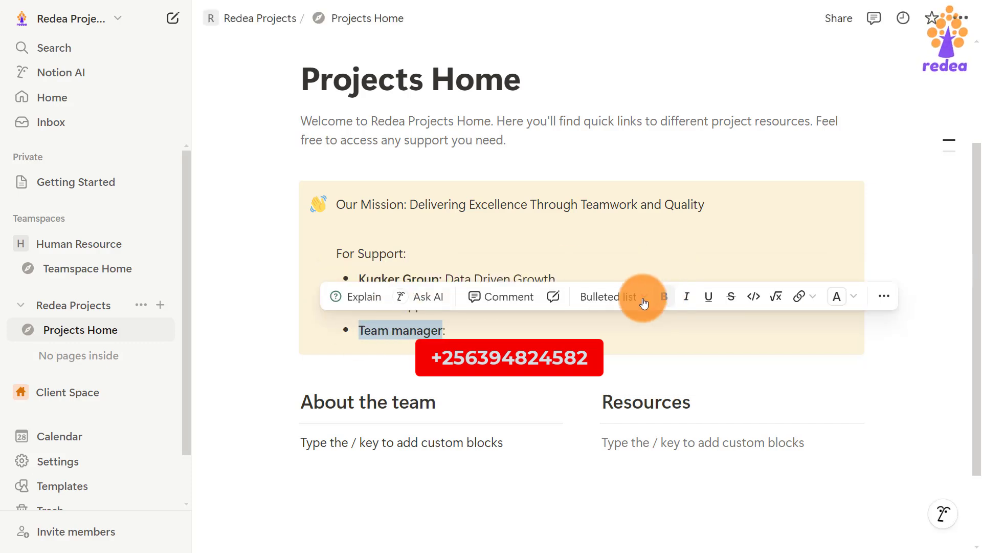
click(664, 296)
click(487, 331)
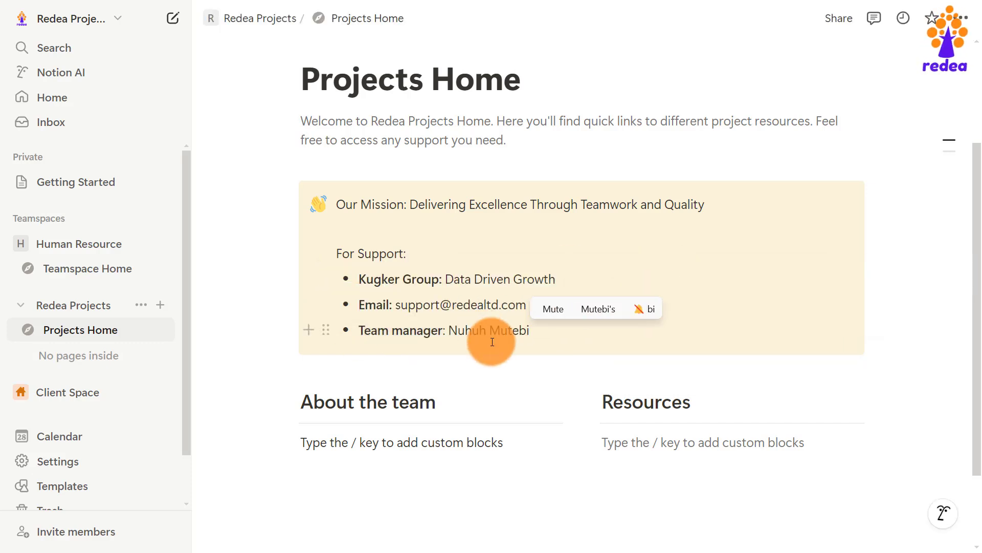
key(Return)
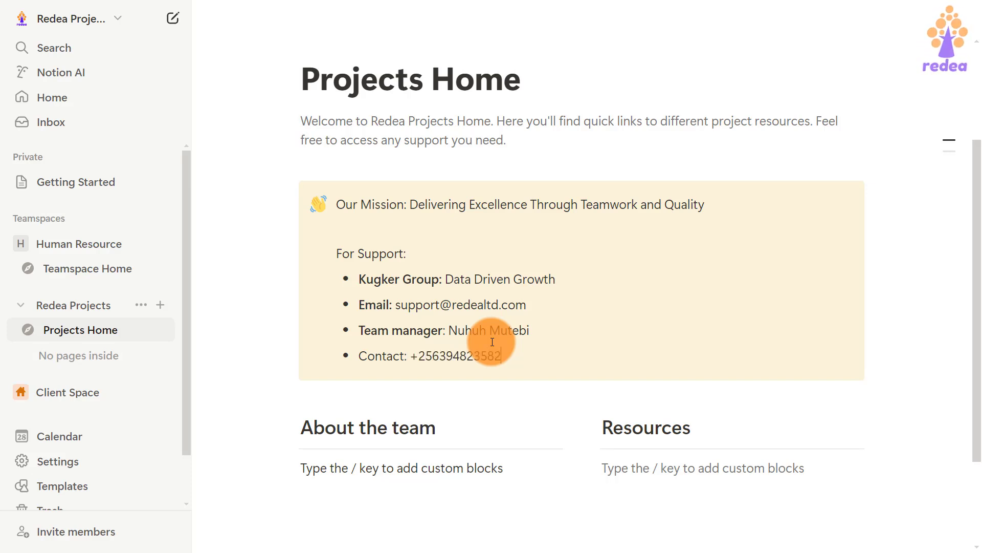
drag(408, 355, 359, 355)
click(664, 322)
click(540, 359)
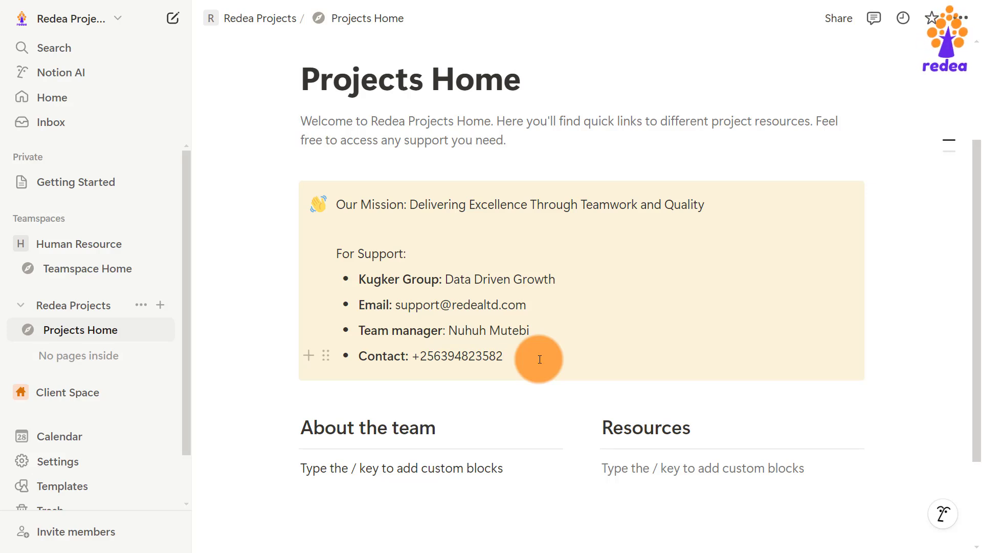
Add a sign-up sentence about the Kugker course and kugker.org above the callout, AI-improved.
click(311, 162)
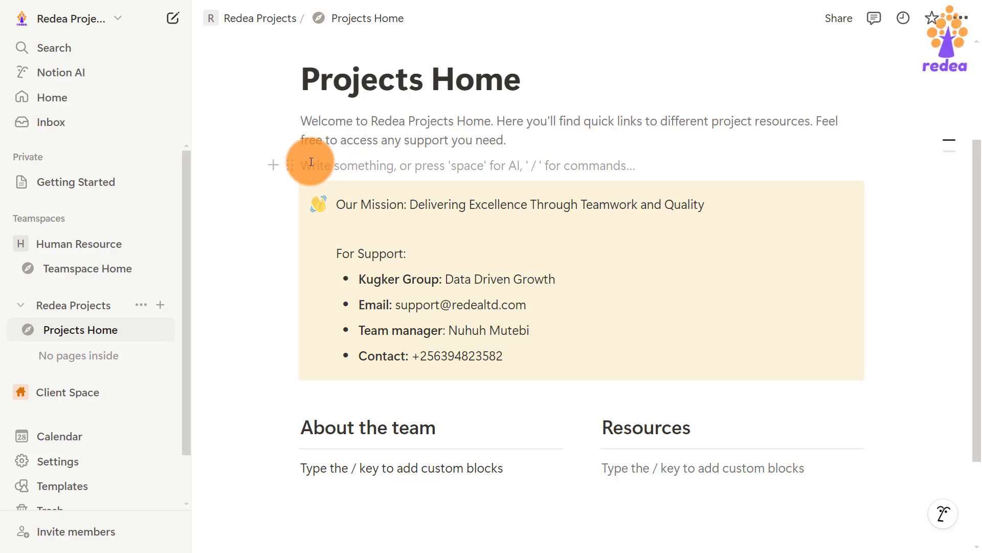
text(Sign up on Kugker for our Data Driven Project Mnagement full course. Visit https://kugker.org to get started)
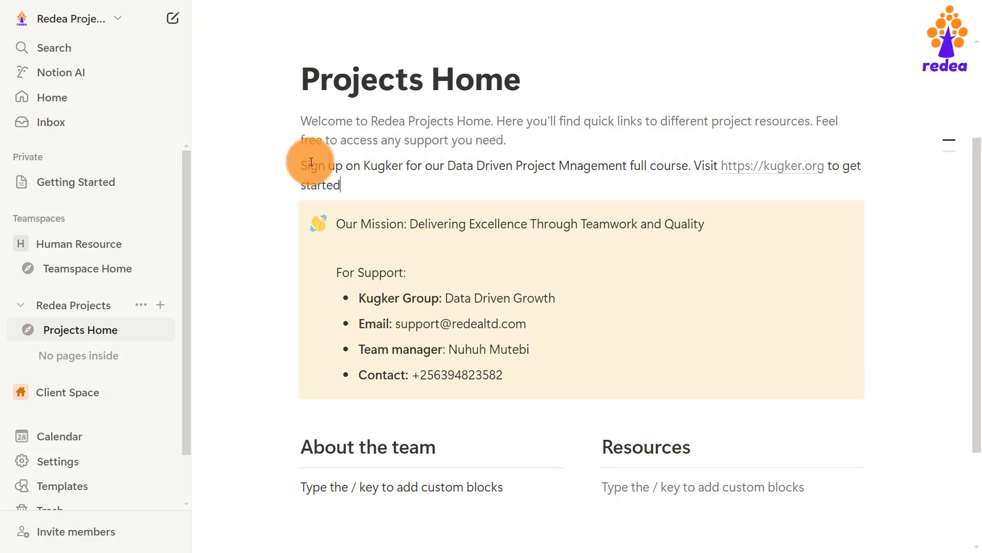
drag(343, 188, 290, 159)
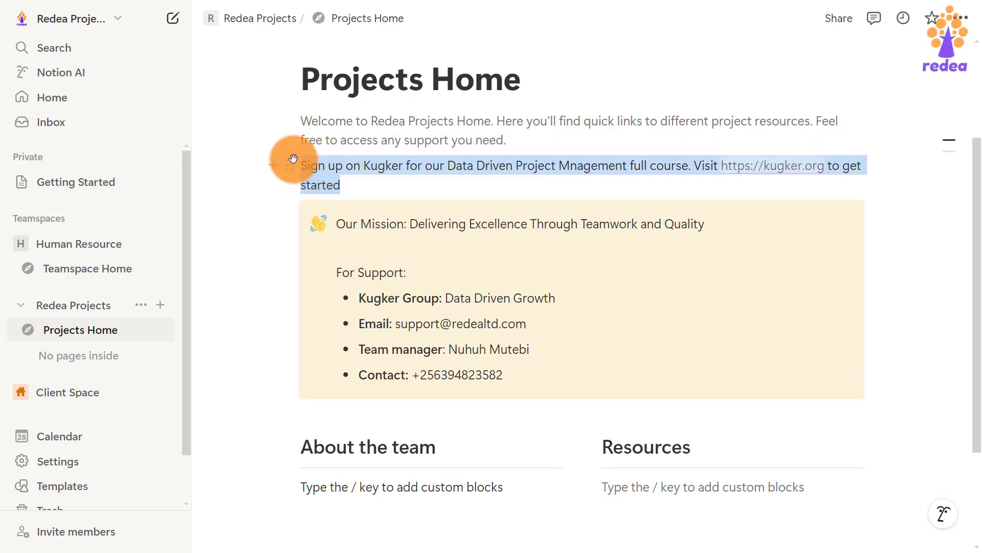
click(339, 136)
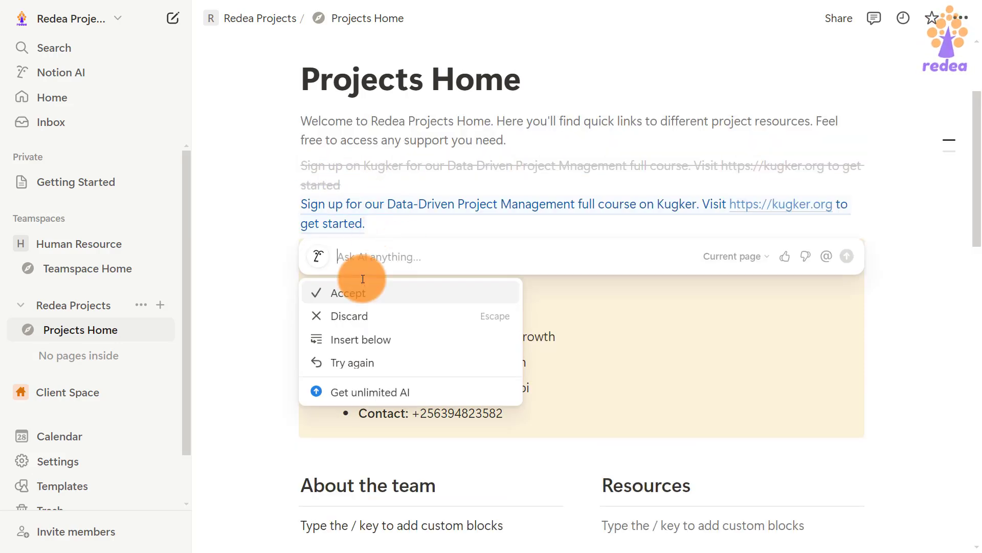
click(363, 280)
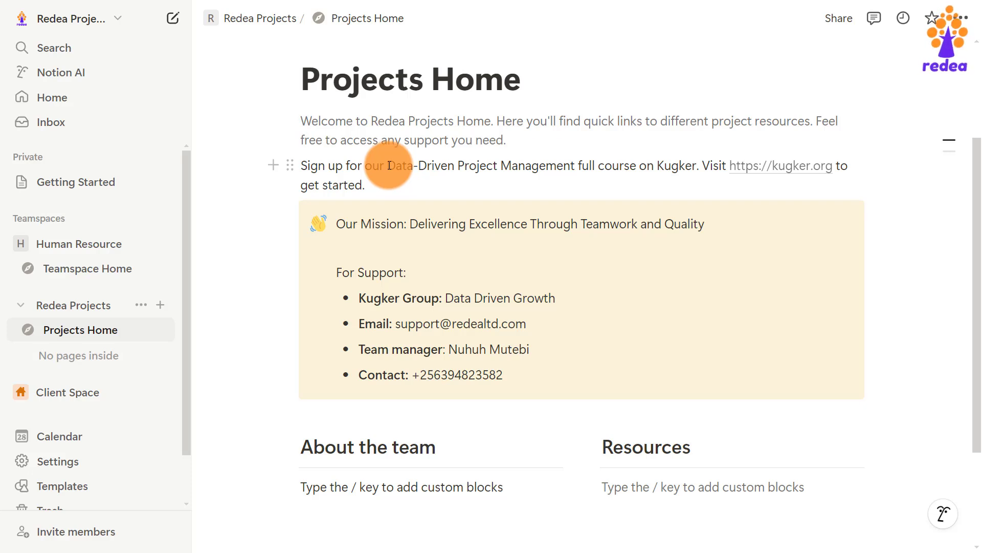
Bold 'Data-Driven Project Management' and 'Kugker' in the sign-up sentence.
drag(389, 165, 638, 166)
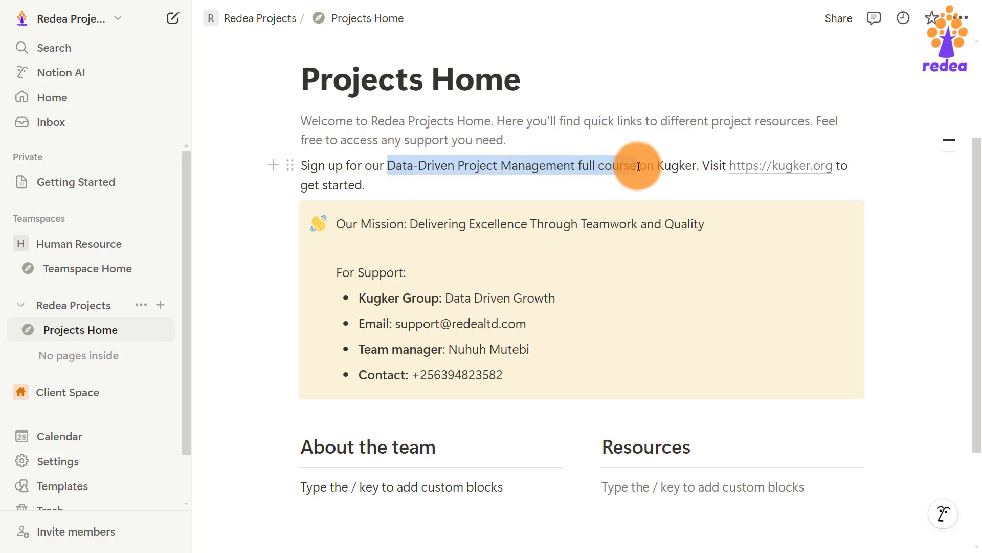
shift+click(572, 165)
key(ctrl+b)
double_click(684, 164)
key(ctrl+b)
click(478, 189)
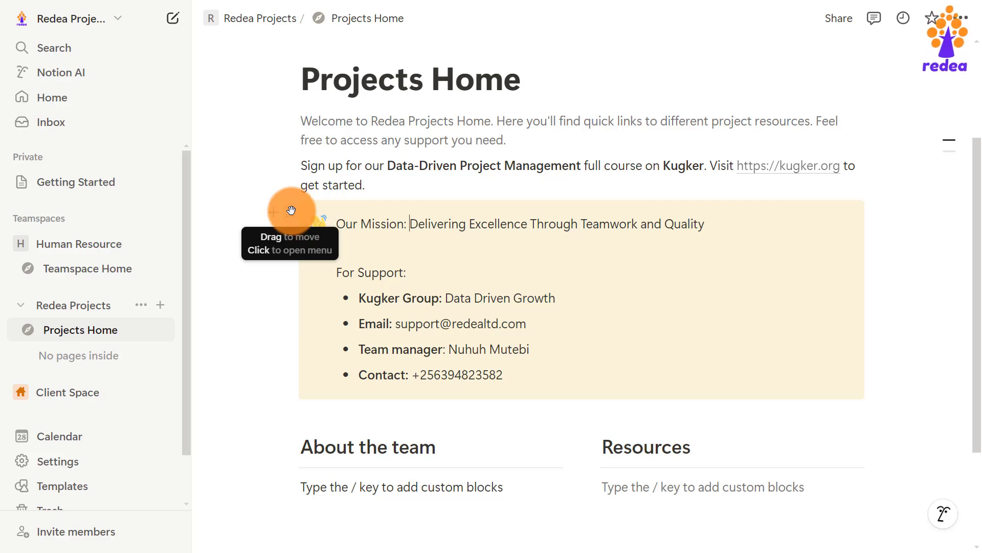
Give the support callout a purple background and delete the About the team and Resources columns.
click(289, 212)
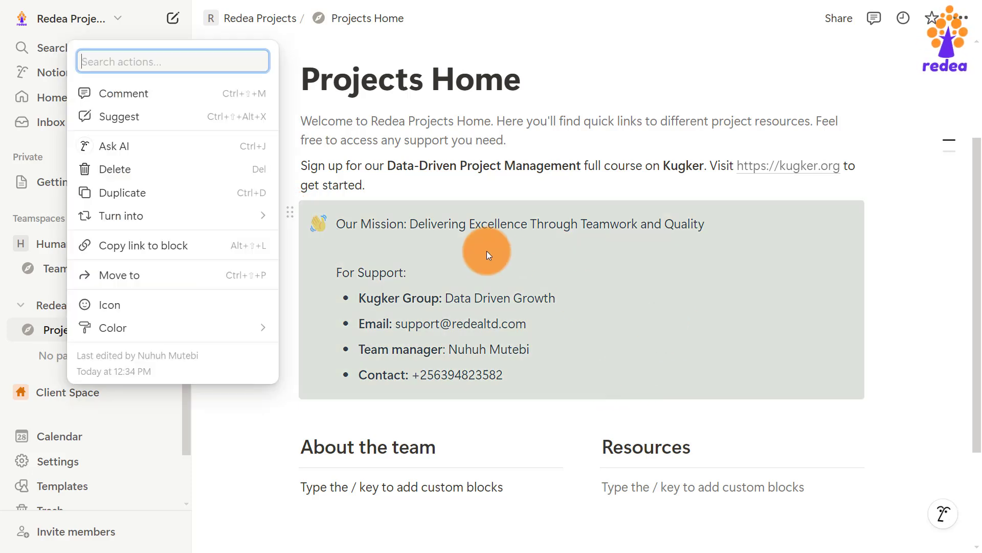
mouse_move(153, 325)
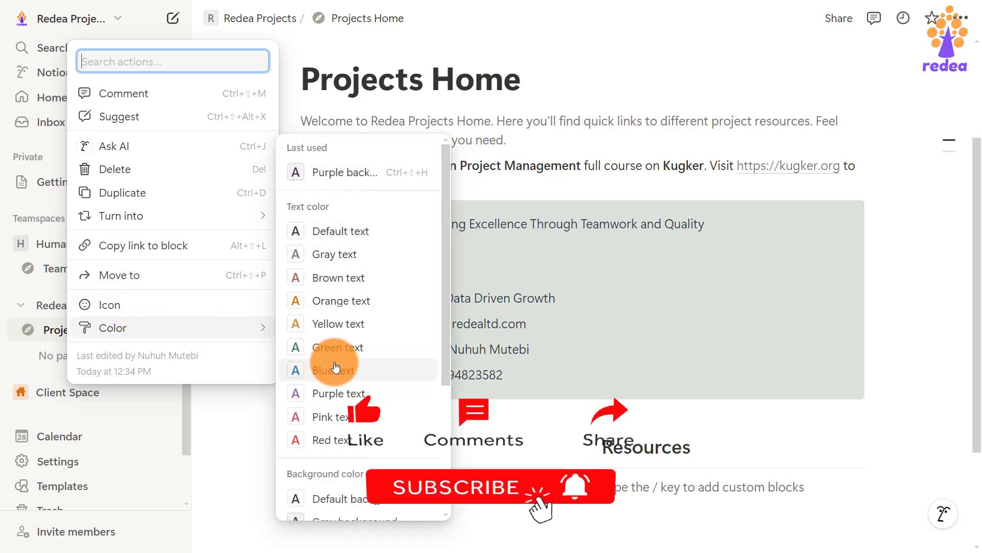
scroll(345, 348, down, 3)
scroll(335, 382, down, 2)
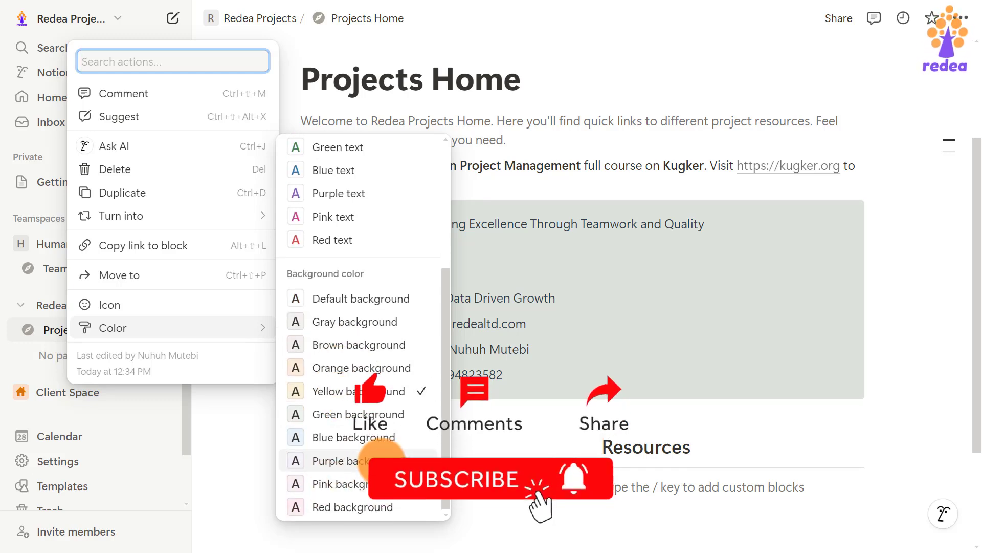
click(371, 464)
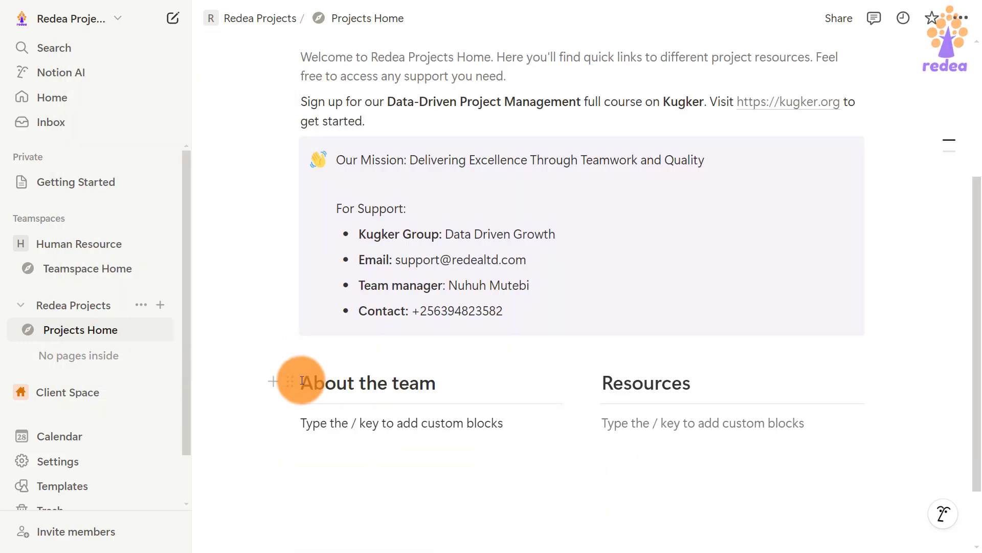
drag(304, 380, 889, 486)
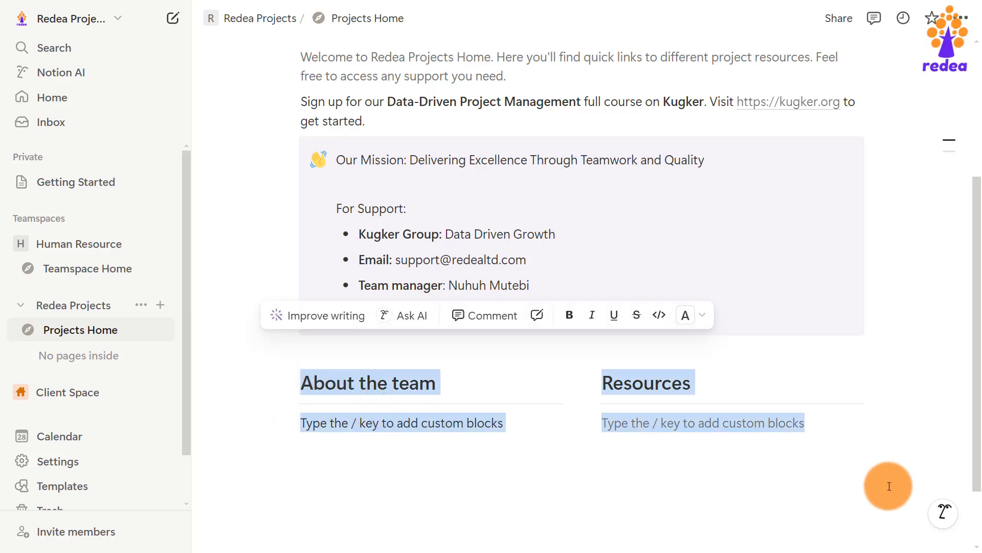
key(BackSpace)
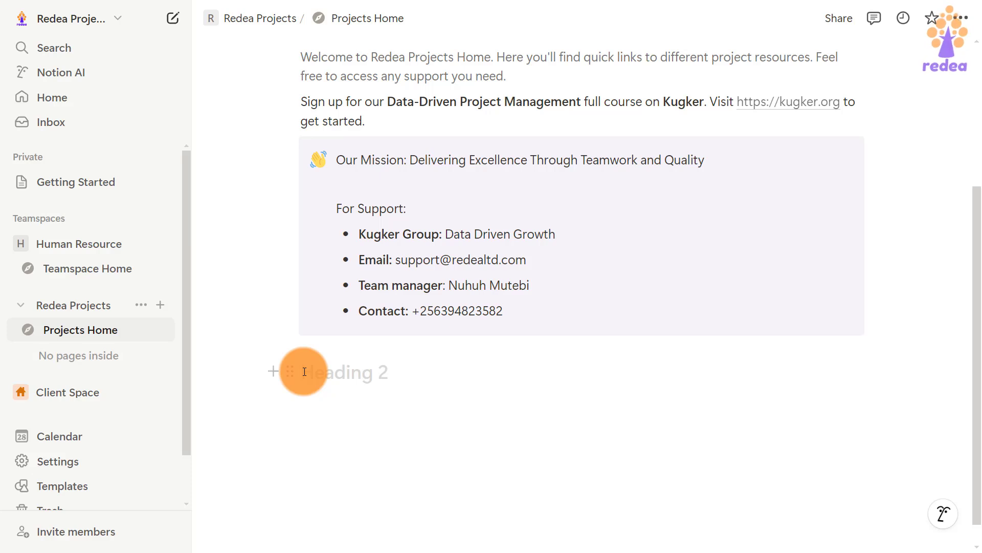
Type the Quick Links heading and insert a divider beneath it.
text(Quick Links)
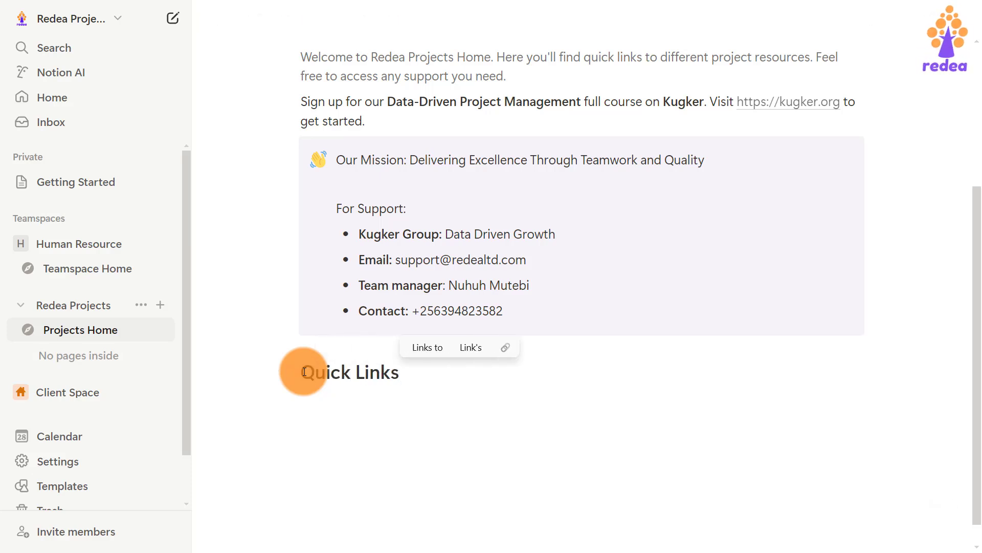
key(Return)
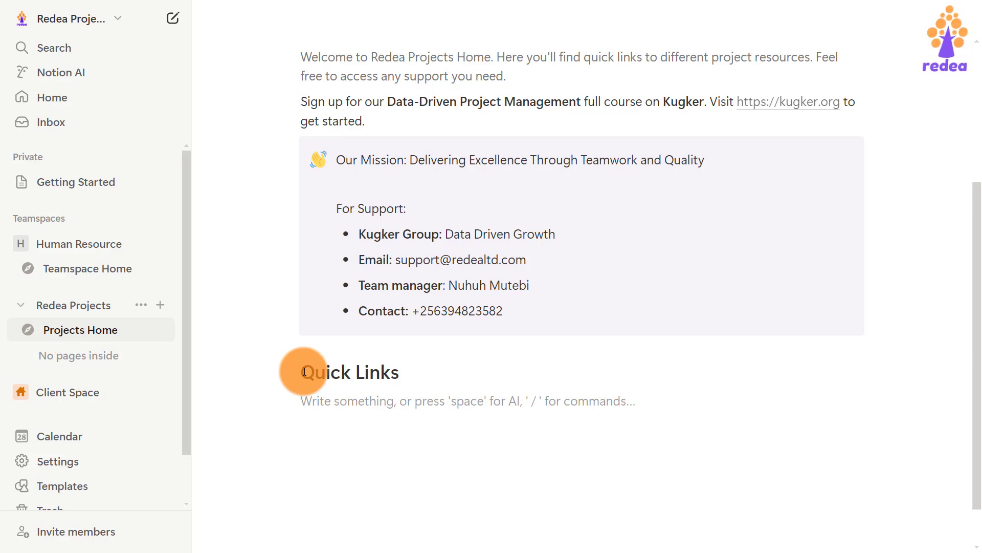
text(/)
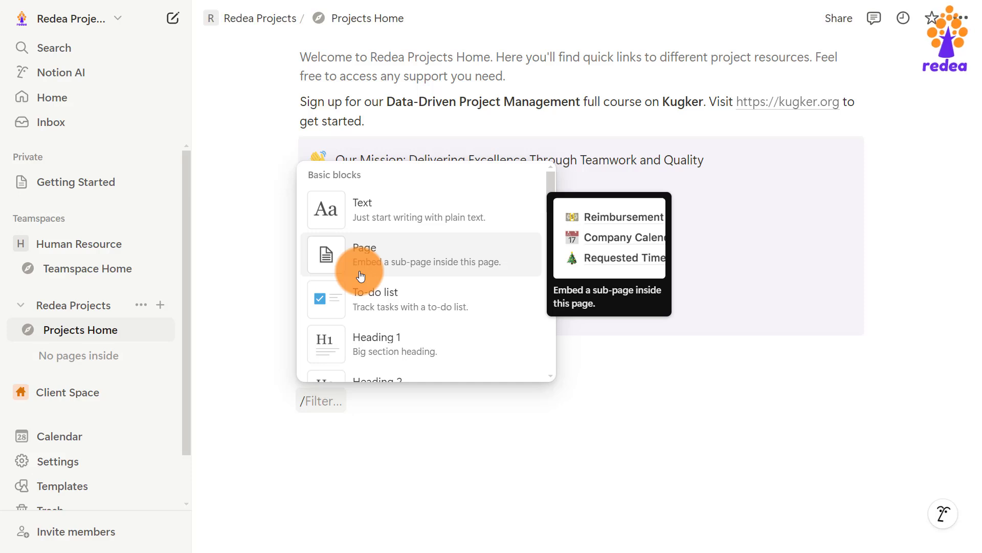
key(BackSpace)
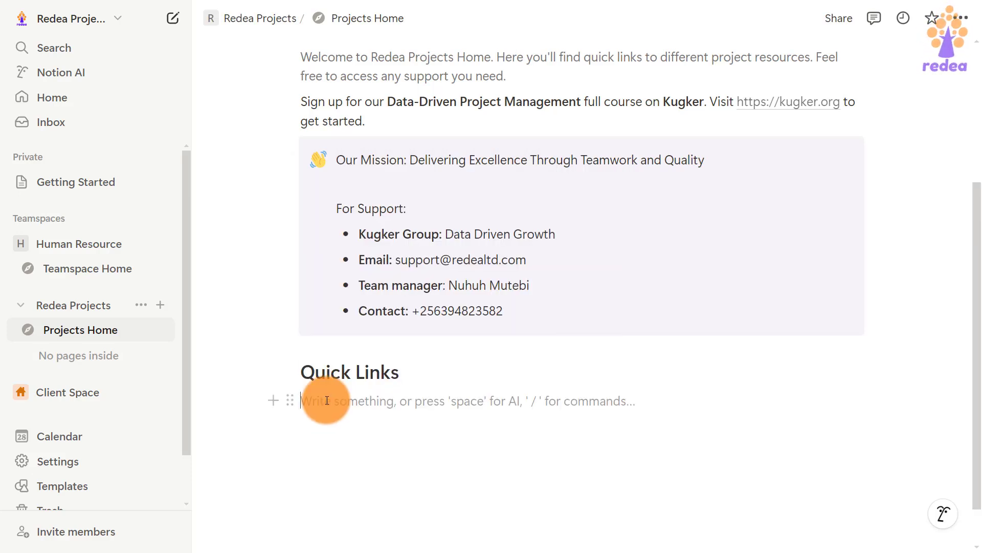
text(/divi)
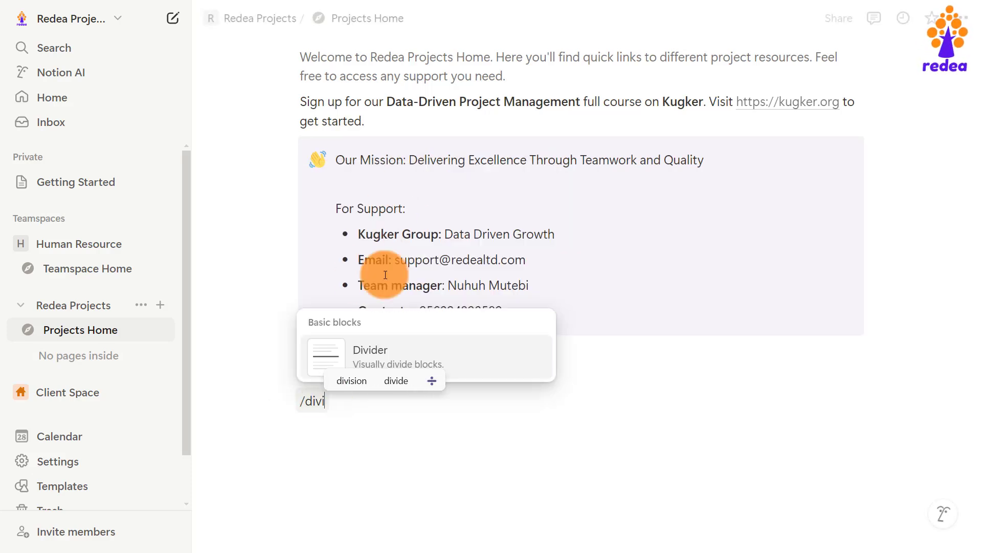
click(392, 351)
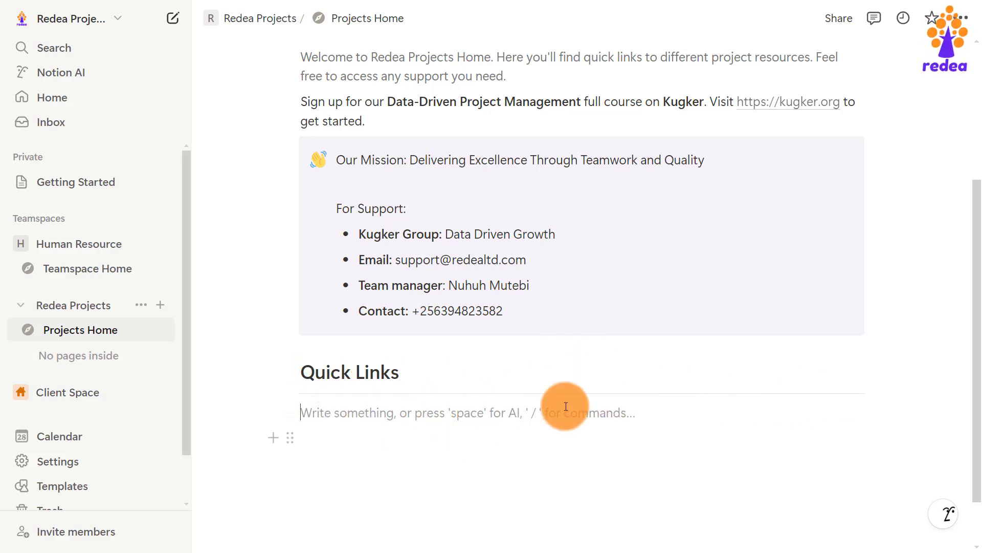
scroll(628, 475, down, 1)
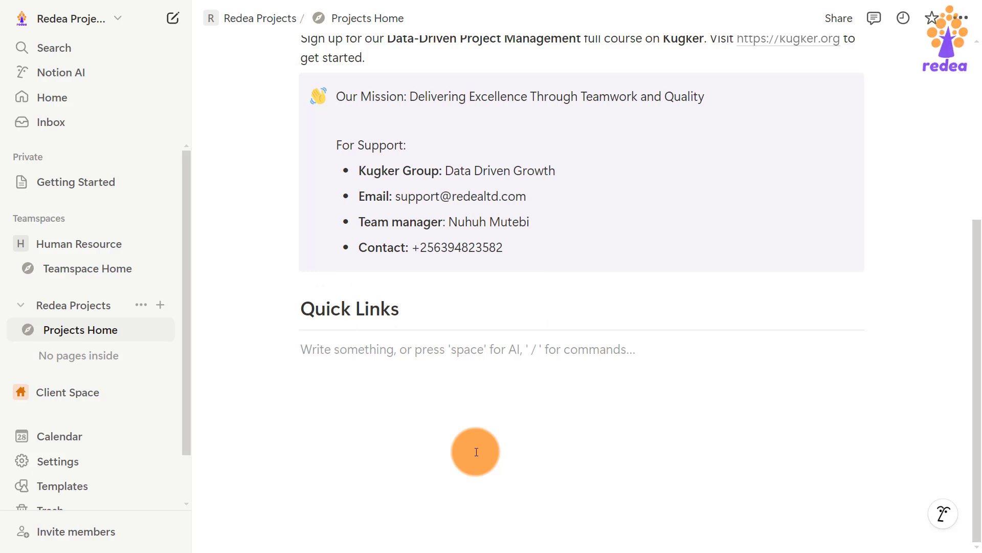
Insert an empty two-column block below the Quick Links divider.
text(/)
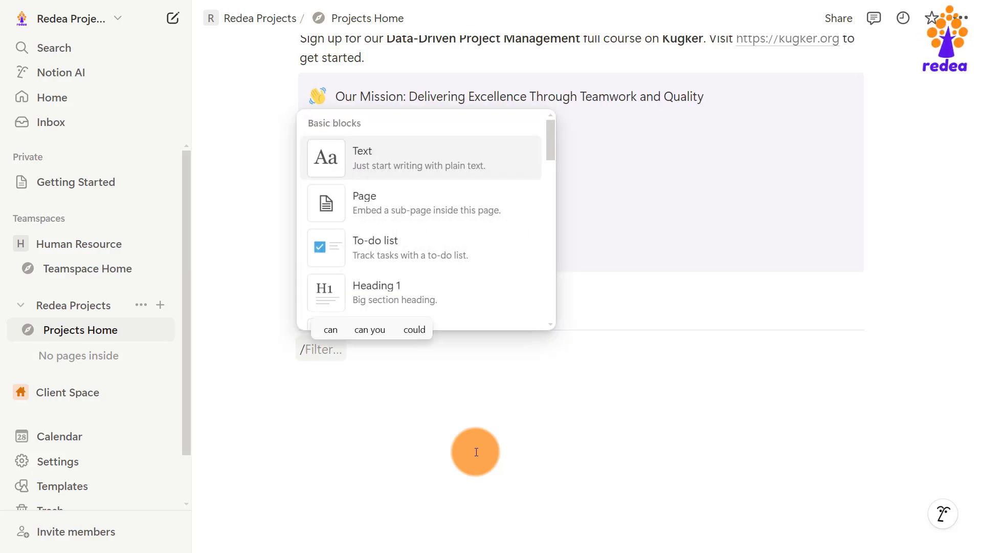
text(colu)
click(386, 153)
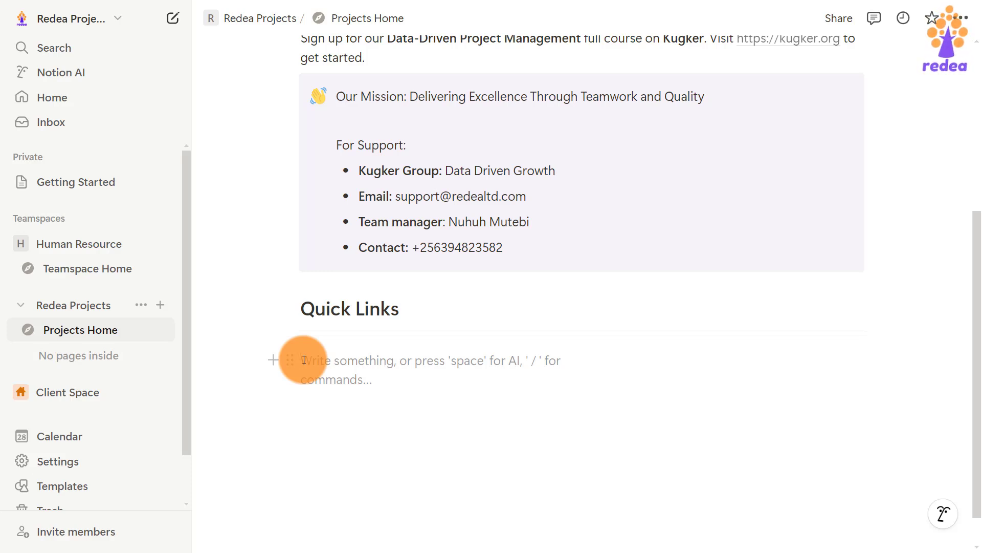
scroll(377, 373, up, 3)
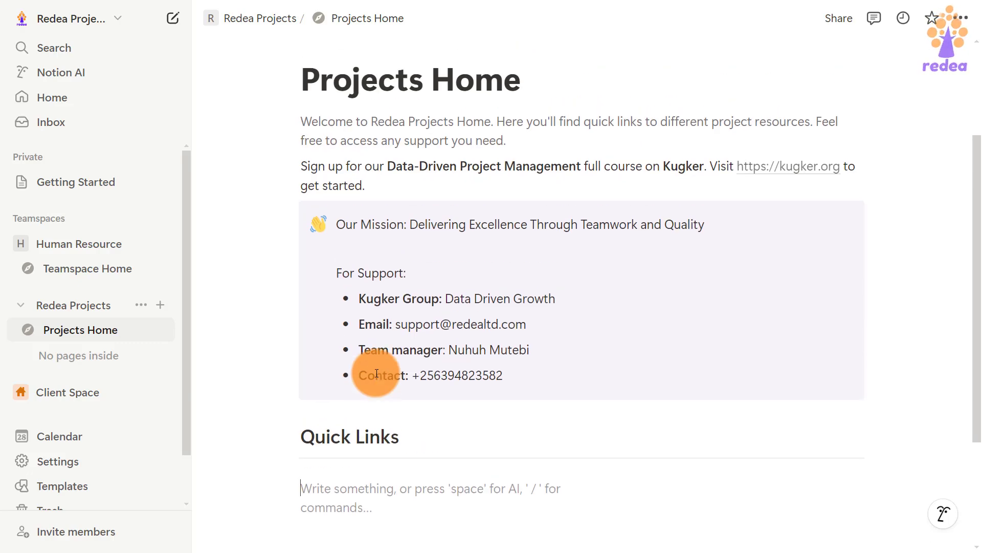
scroll(378, 377, down, 3)
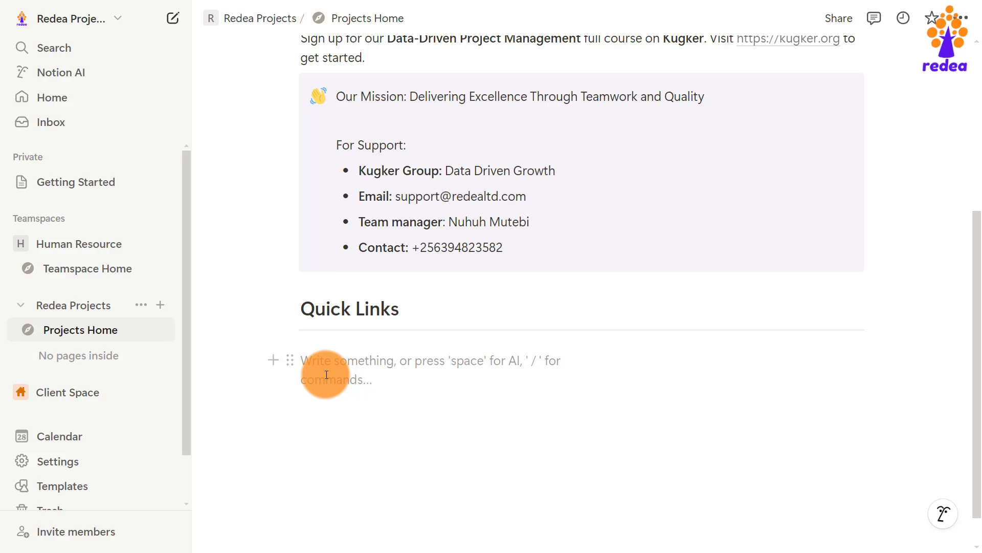
Embed a new sub-page titled Team Members under Quick Links.
text(/t)
key(BackSpace)
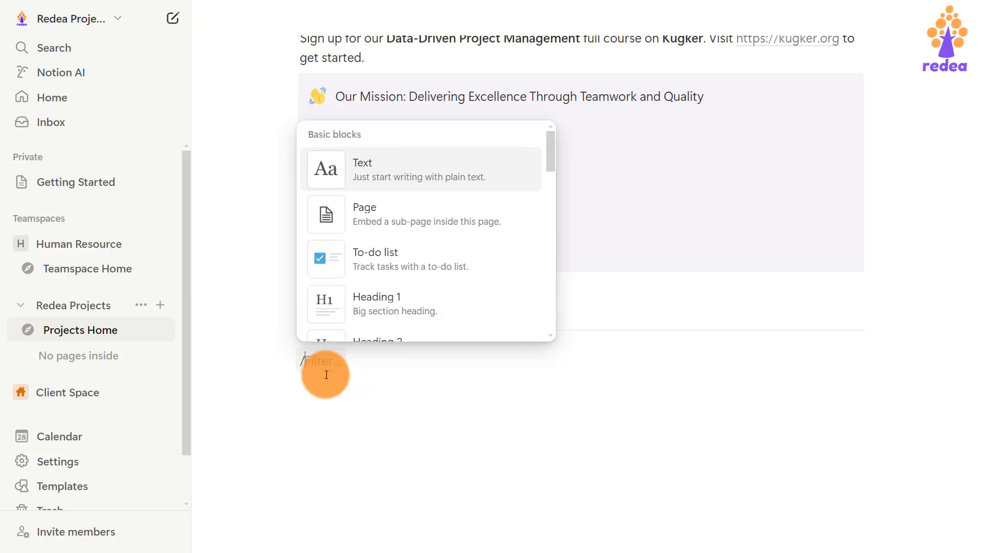
text(page)
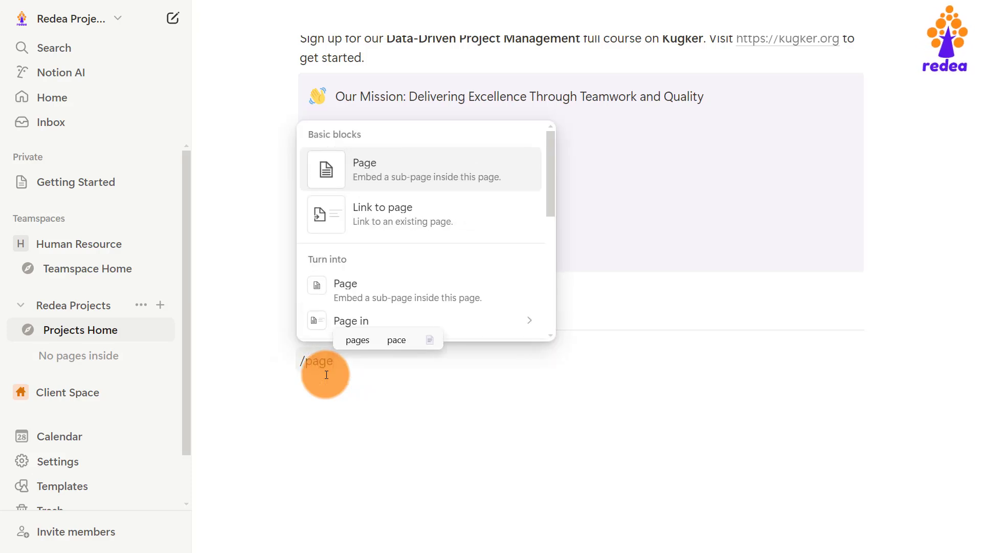
click(376, 172)
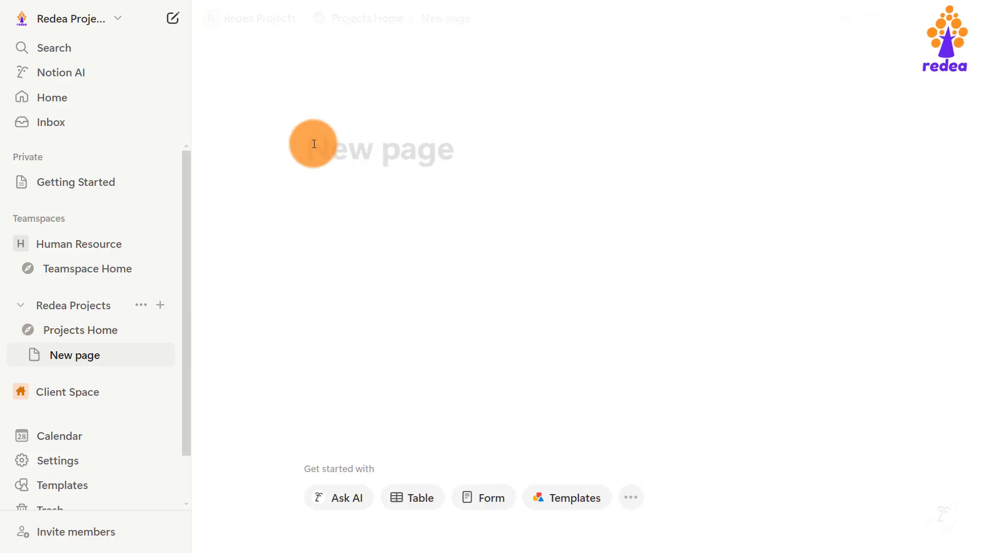
text(Team Members)
key(Return)
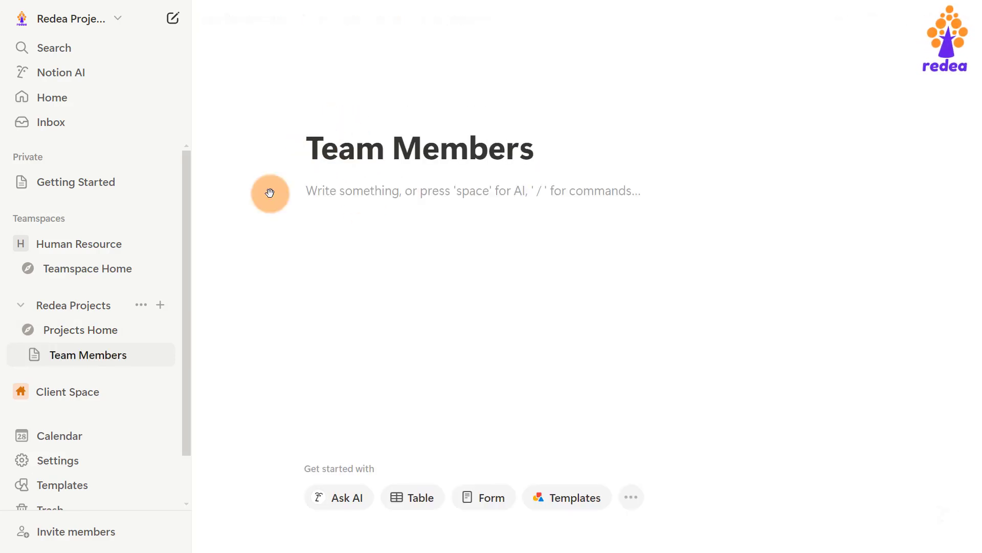
Return to the Projects Home page from the sidebar.
click(28, 330)
click(29, 332)
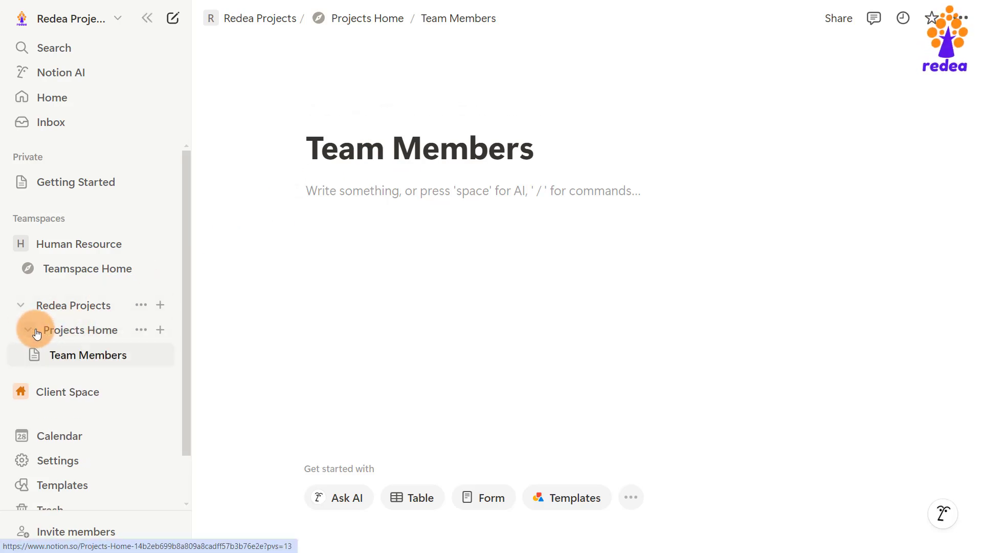
click(92, 333)
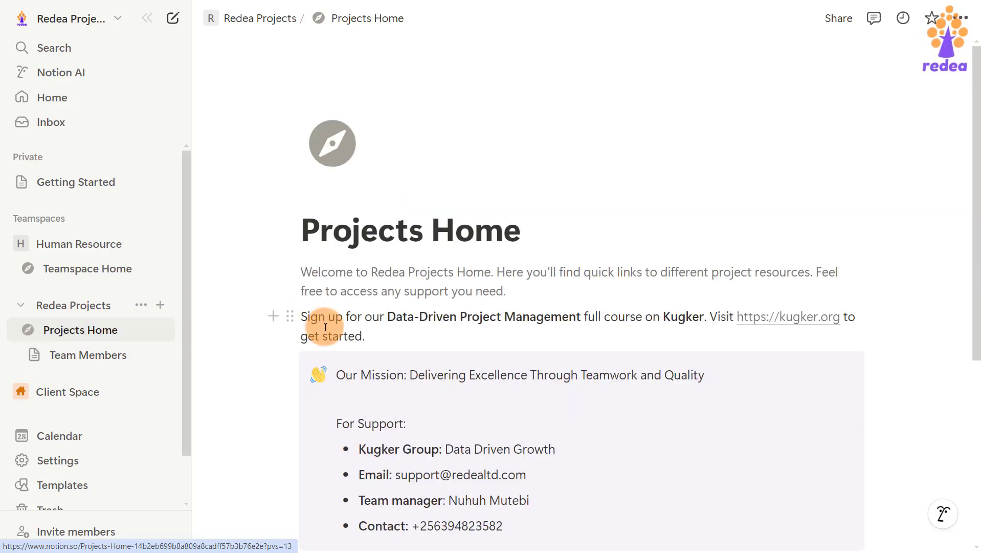
scroll(380, 394, down, 5)
scroll(373, 381, up, 2)
scroll(384, 384, down, 1)
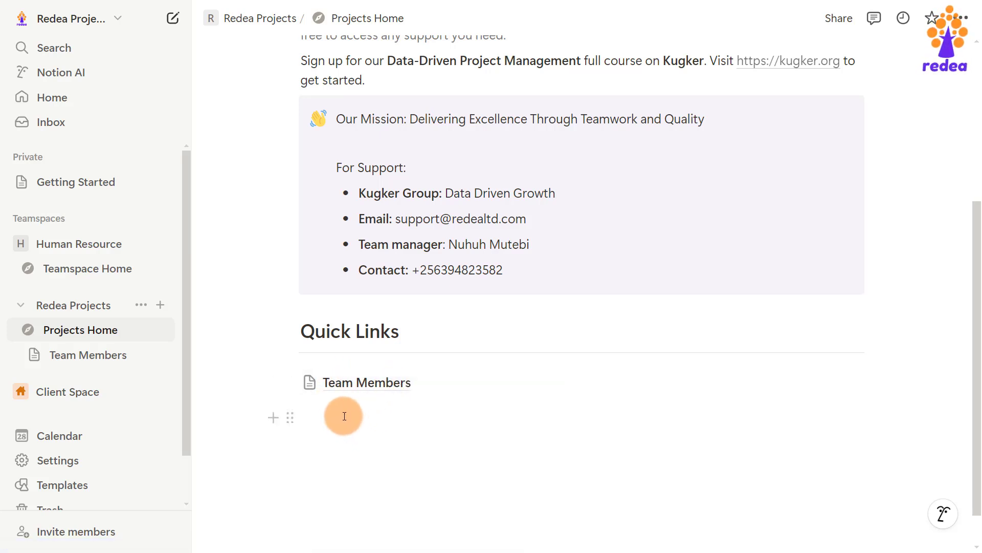
Embed a second sub-page titled Documents below the Team Members link.
click(629, 383)
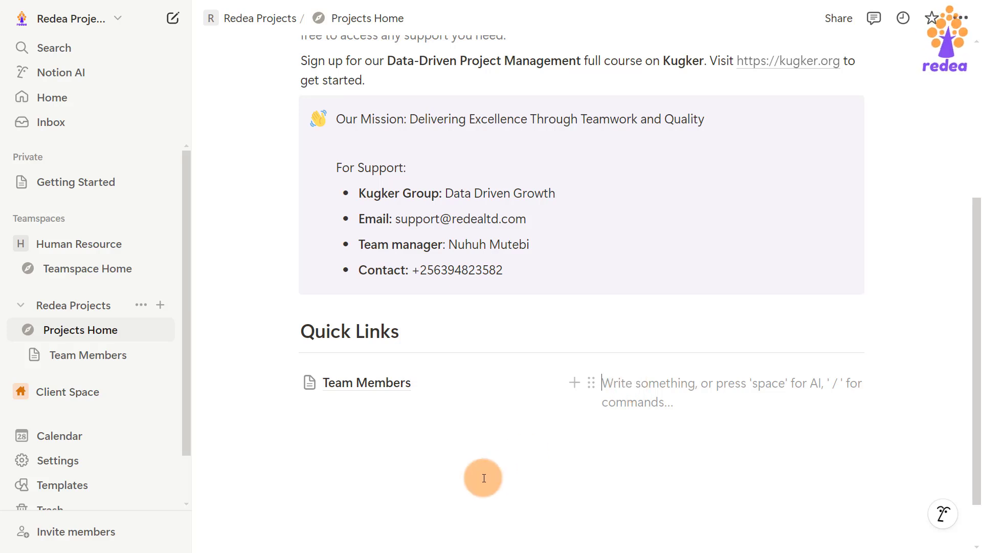
click(322, 410)
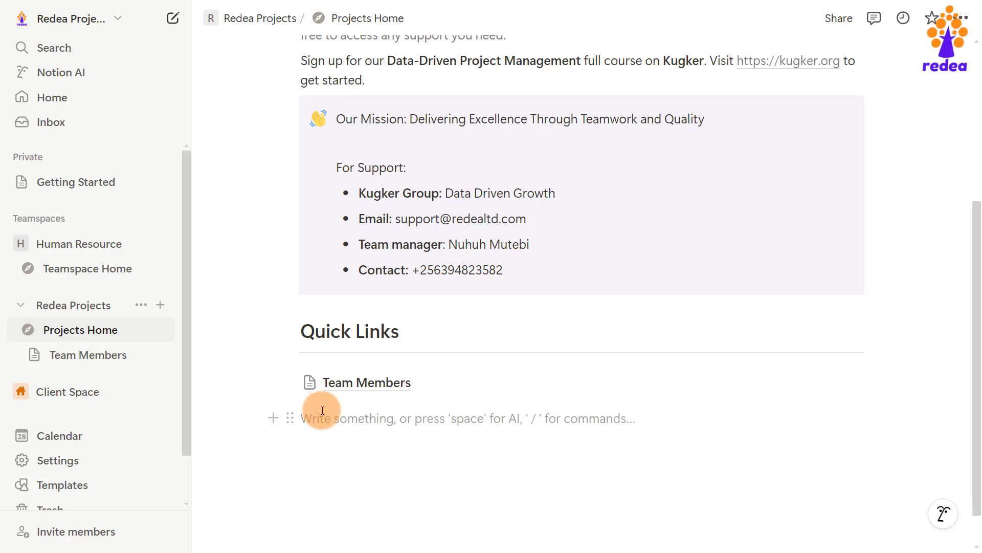
text(/)
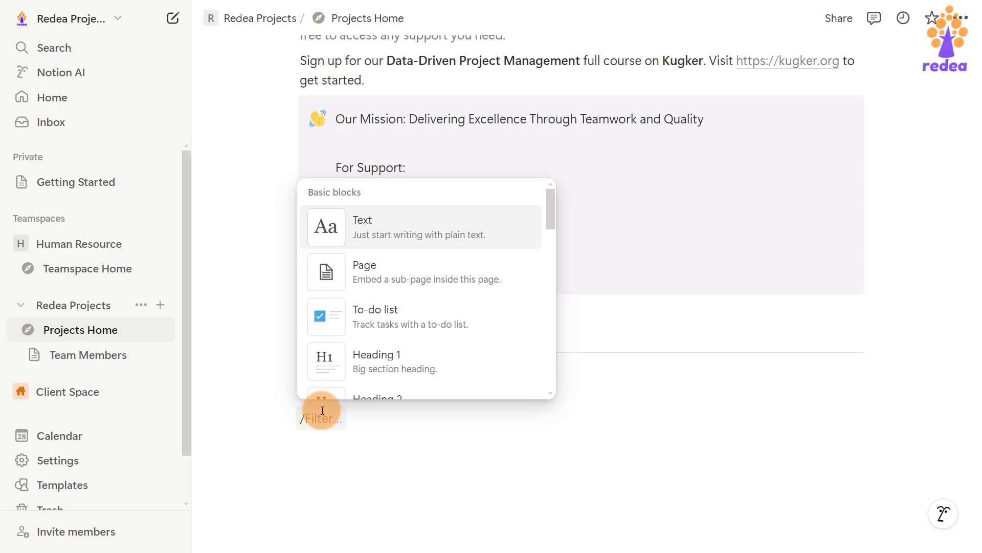
text(pa)
key(Return)
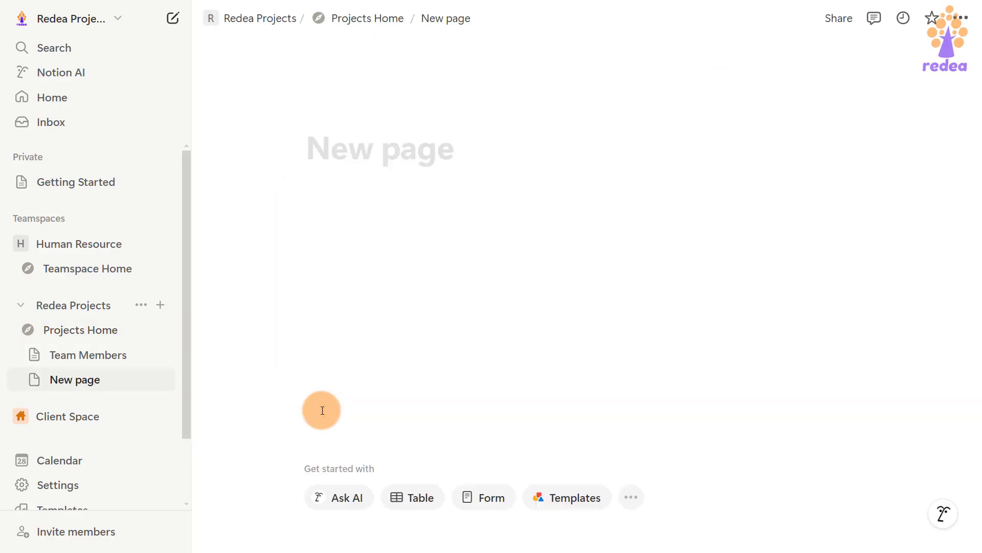
text(Documents)
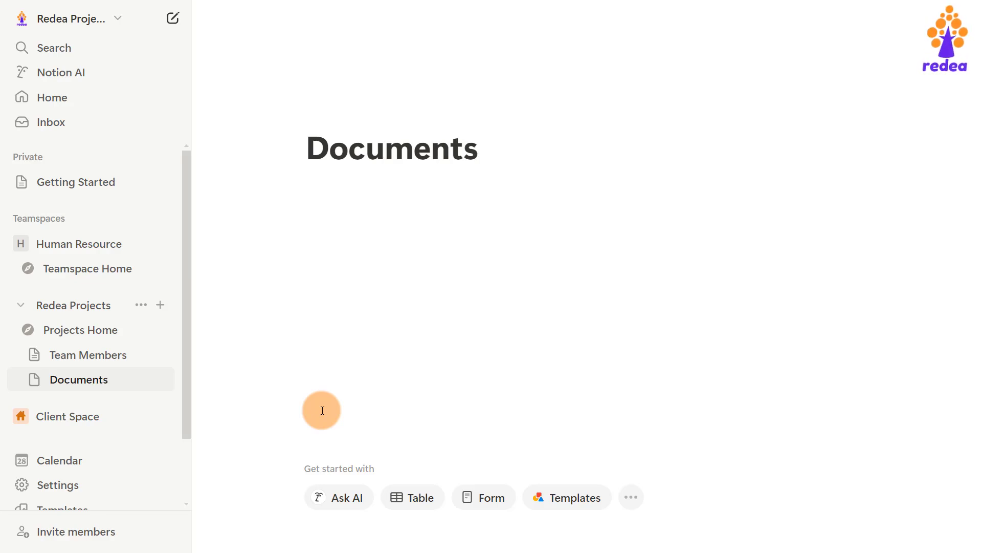
key(Return)
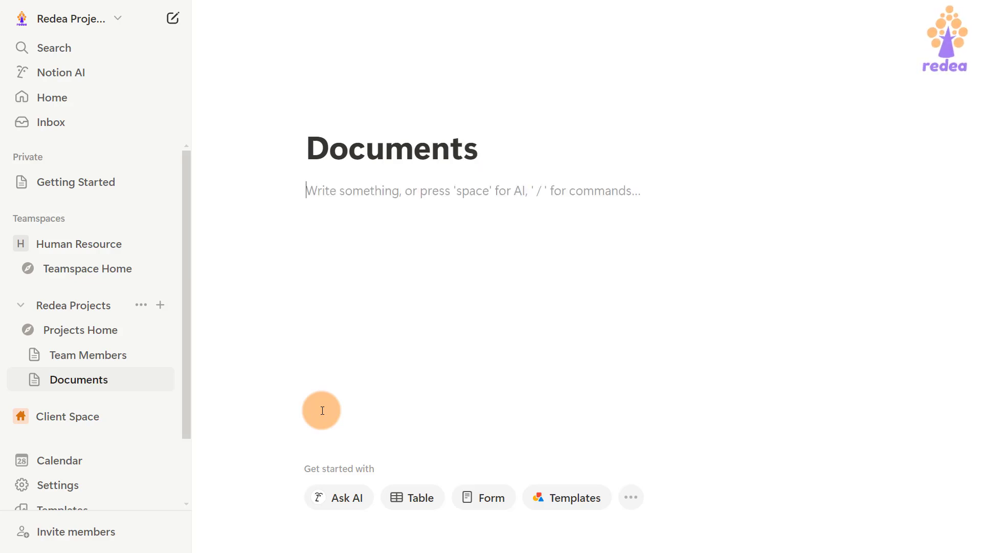
Back on Projects Home, give Team Members a purple group-of-people icon.
click(93, 330)
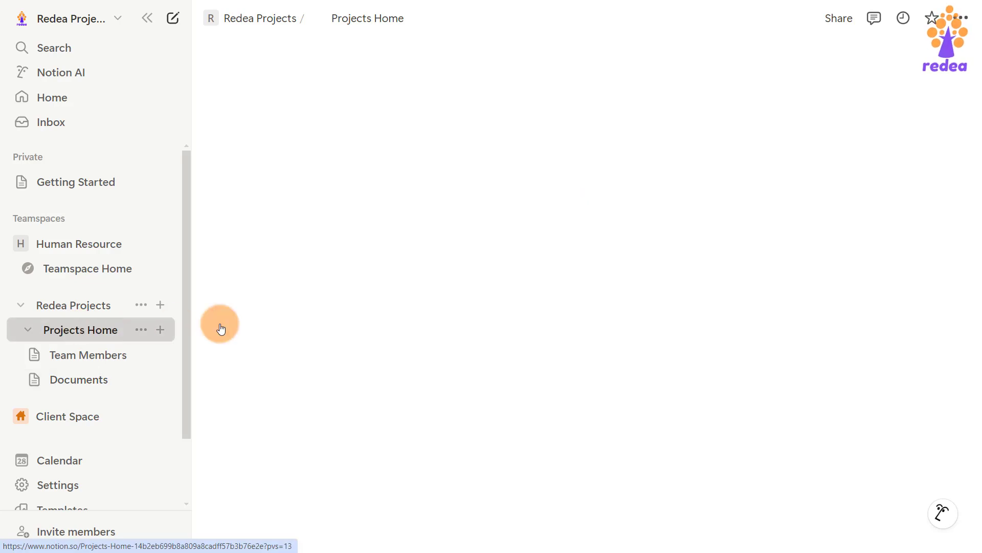
scroll(375, 293, down, 5)
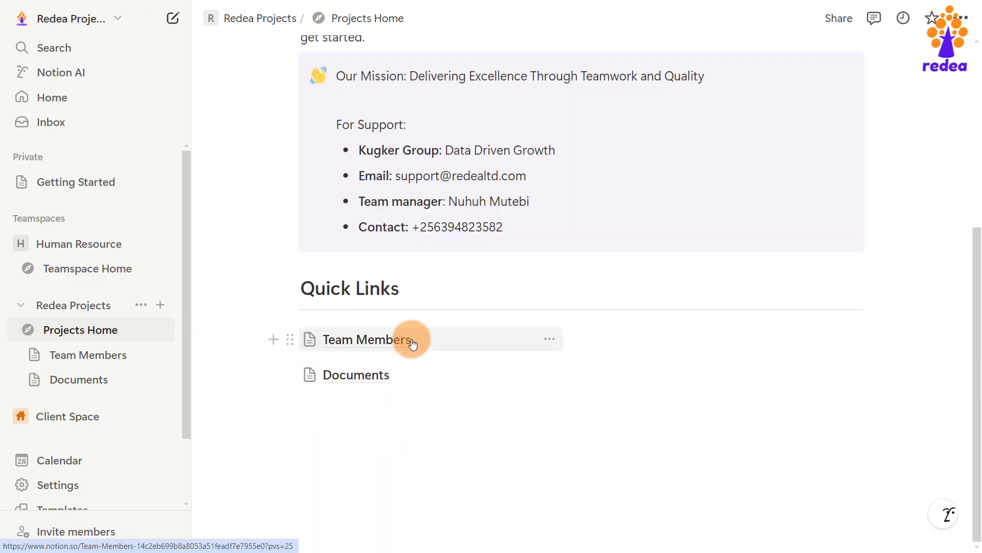
click(313, 340)
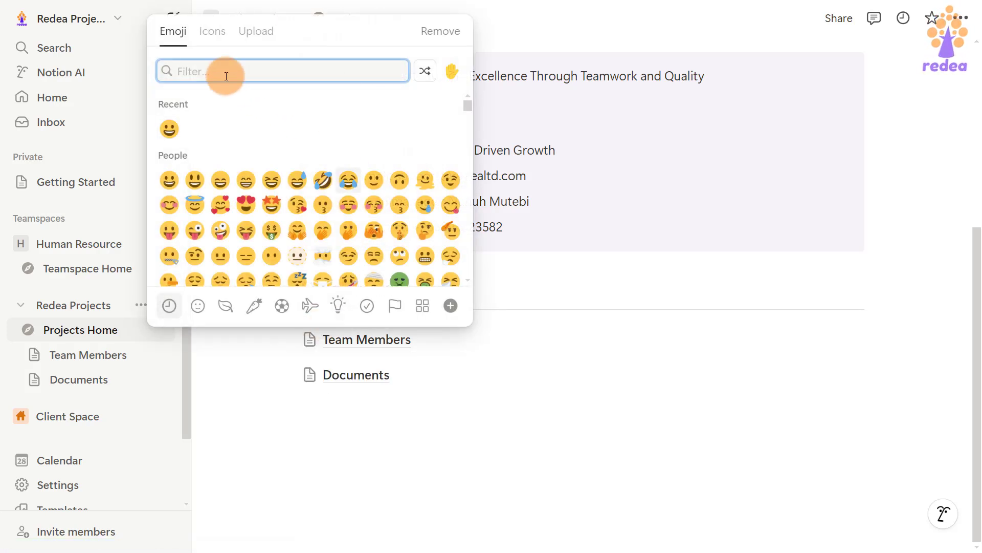
text(peop)
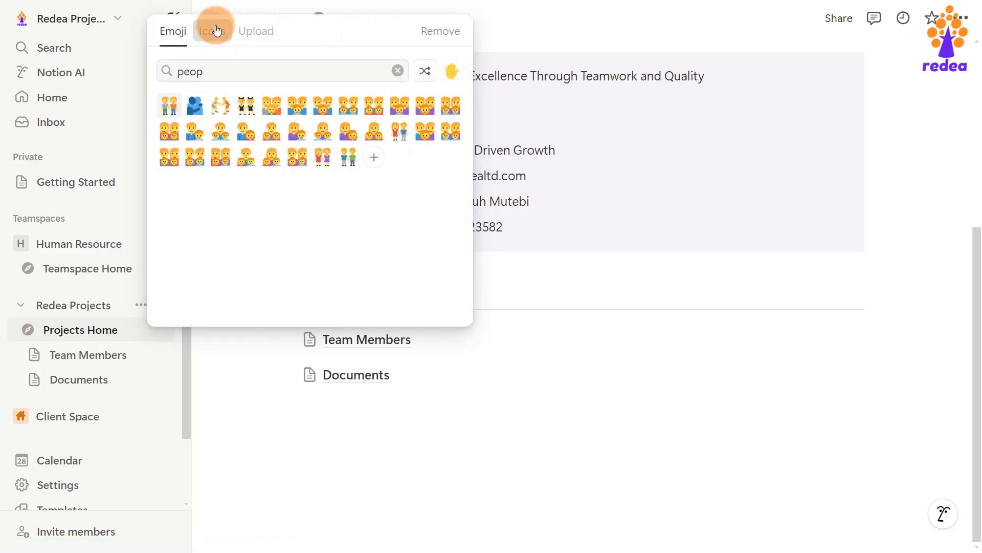
click(212, 29)
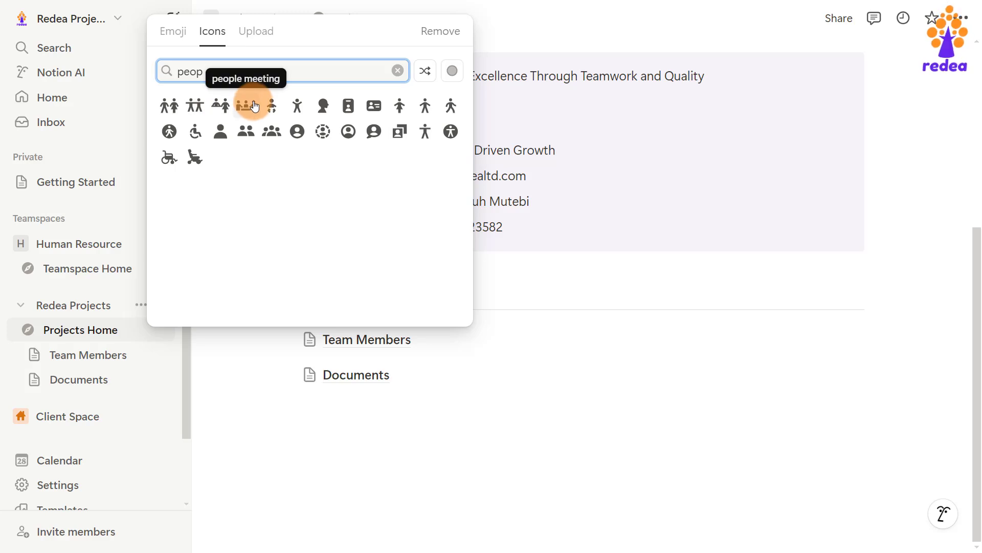
click(272, 131)
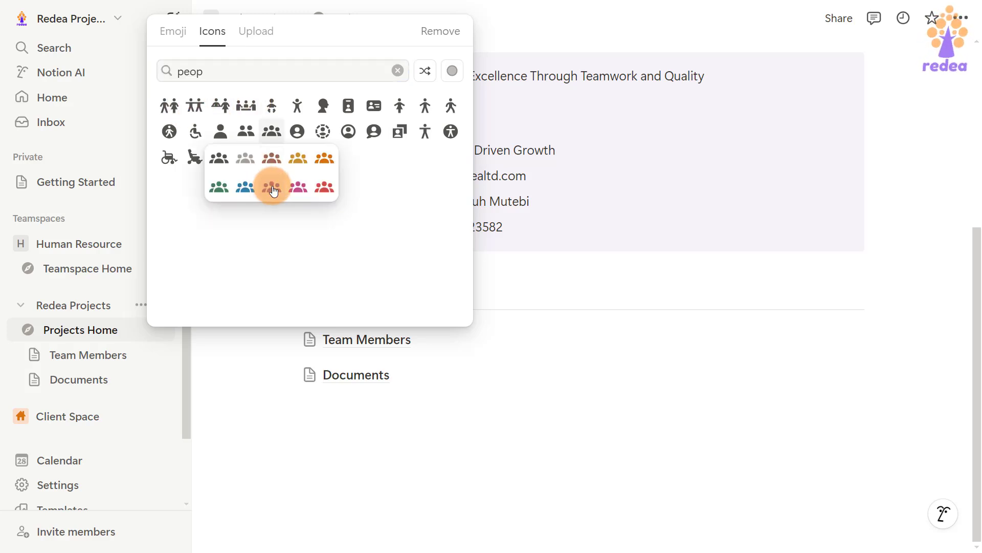
click(273, 190)
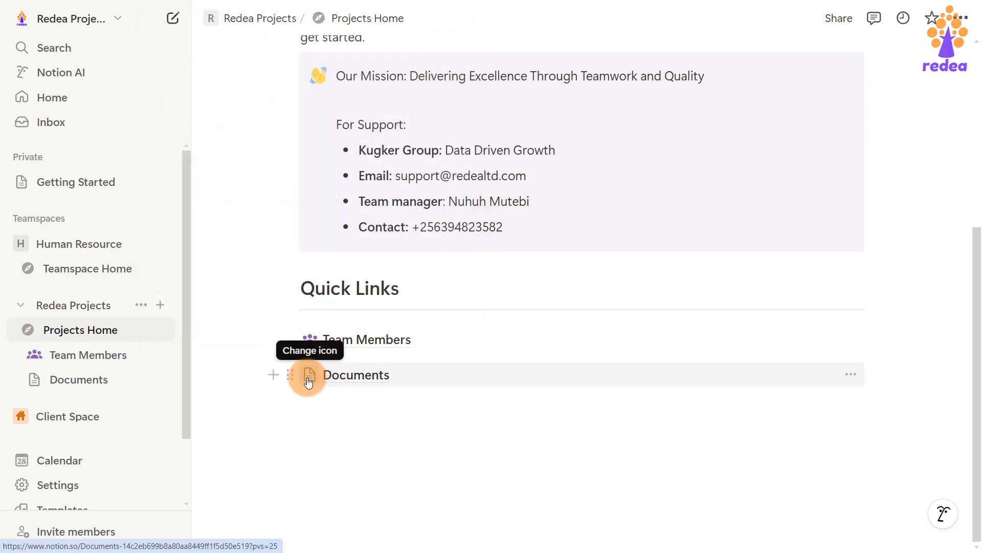
Give the Documents sub-page a blue document icon.
click(308, 376)
click(210, 66)
click(221, 163)
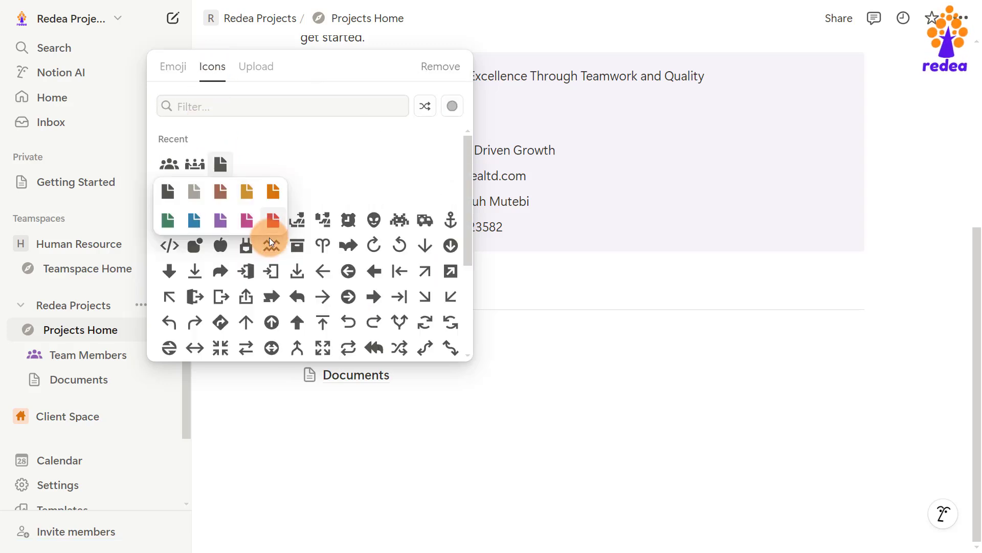
click(224, 225)
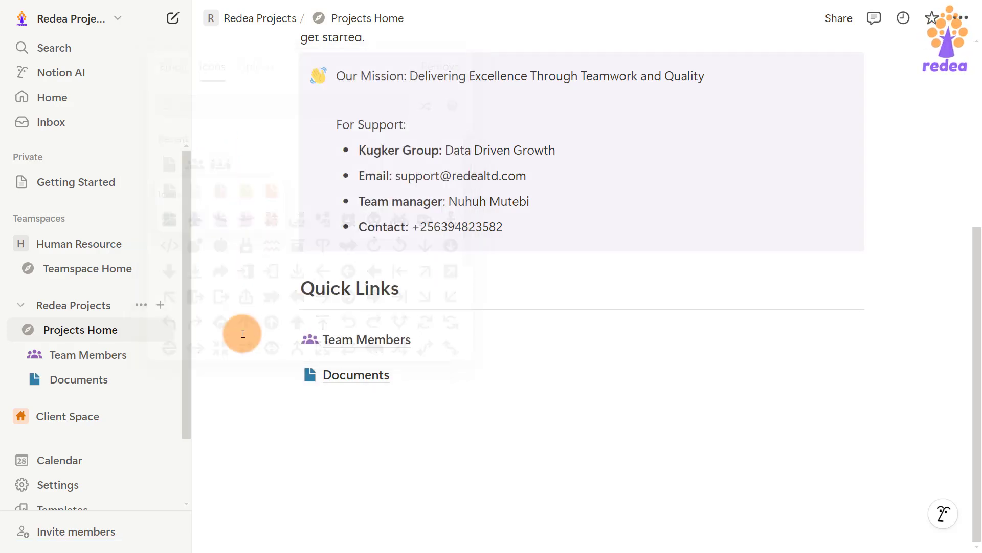
click(351, 398)
Create a Budget sub-page and give it a purple money icon.
text(/pa)
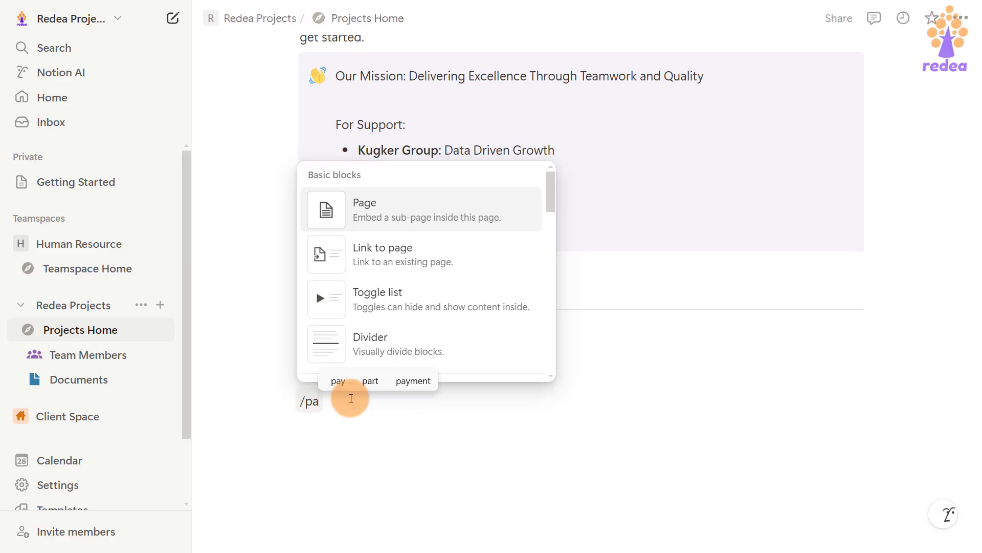
key(Return)
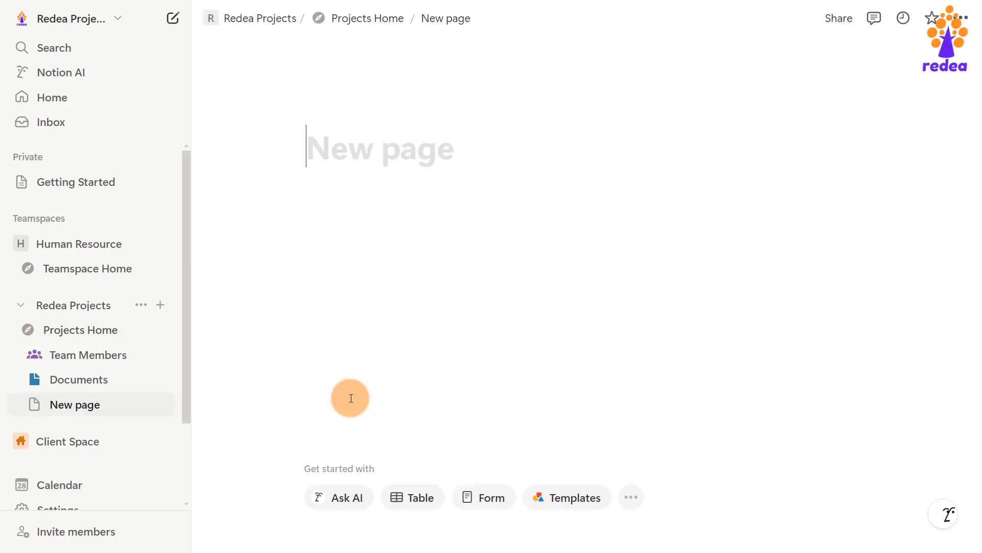
text(Budget)
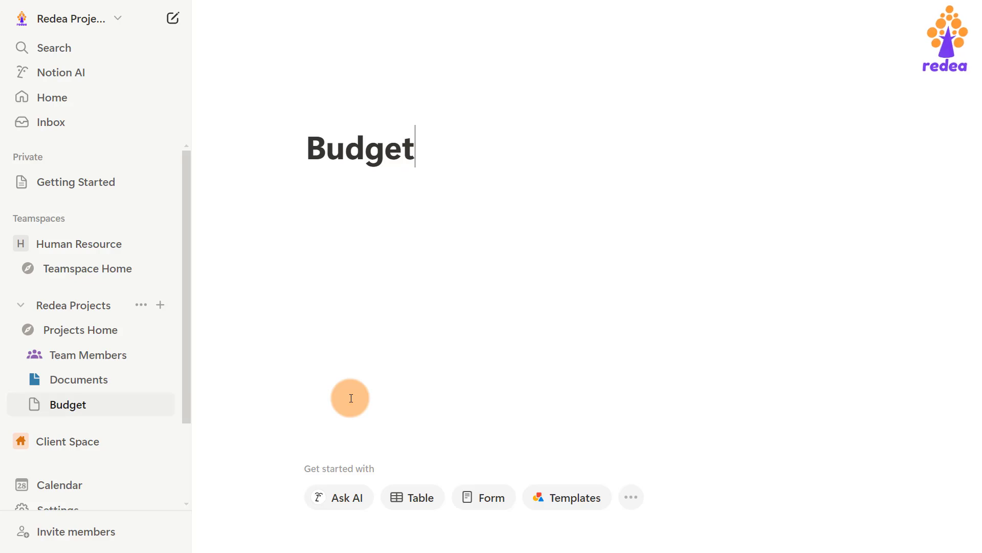
mouse_move(347, 110)
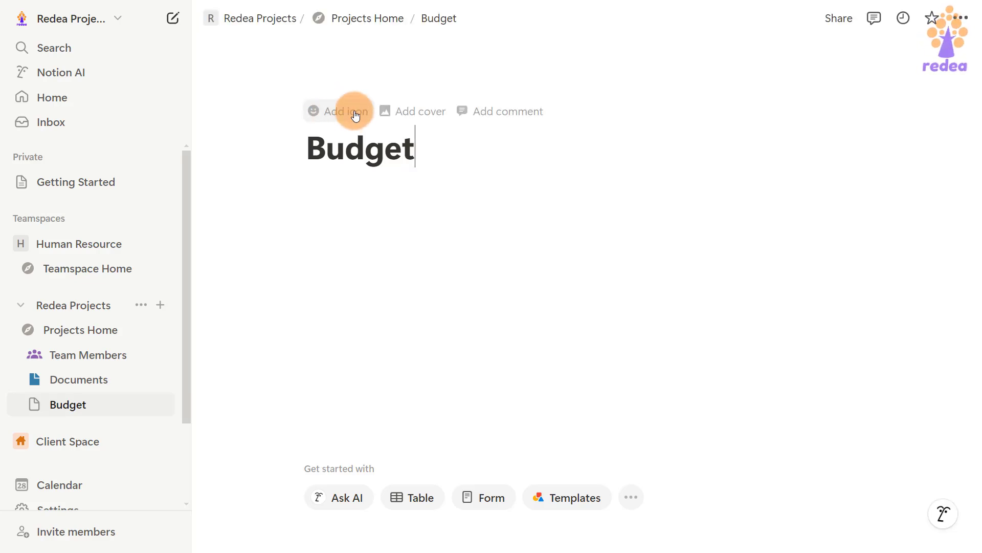
click(355, 110)
click(351, 116)
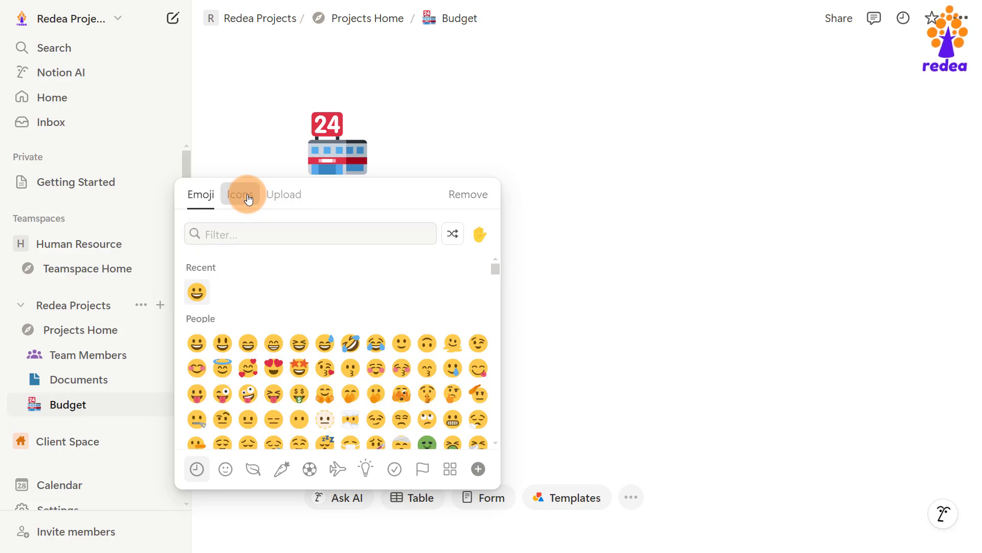
click(245, 195)
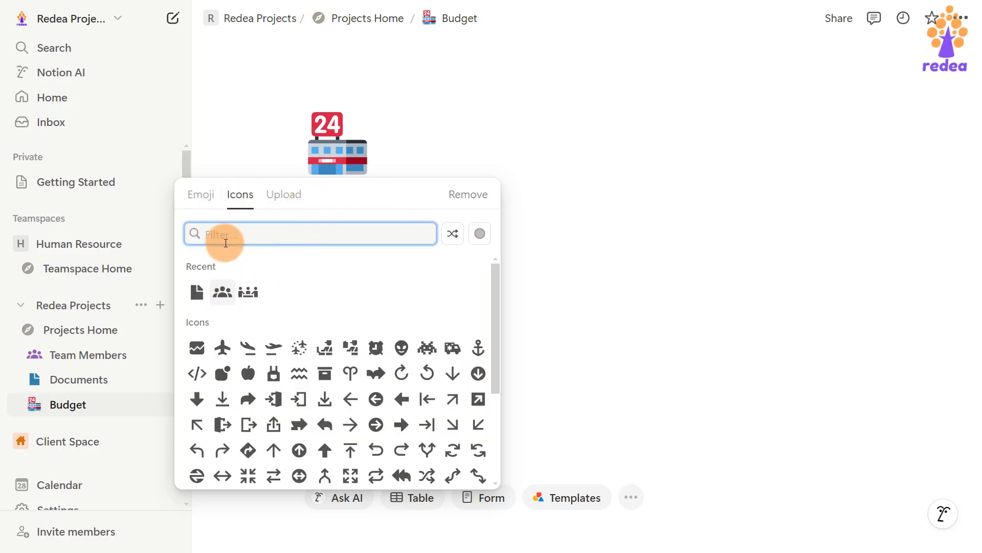
text(budge)
key(BackSpace)
key(BackSpace)
key(BackSpace)
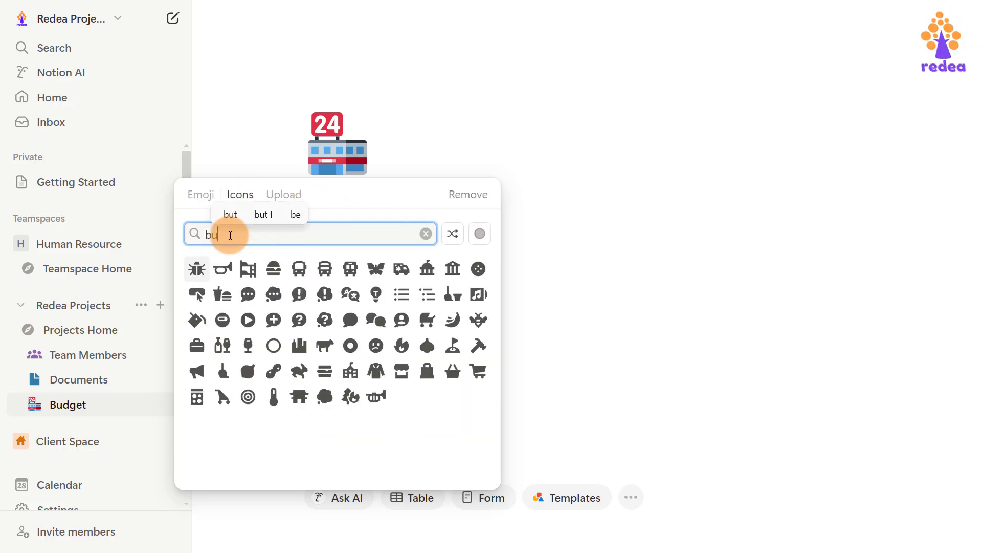
key(BackSpace)
key(BackSpace)
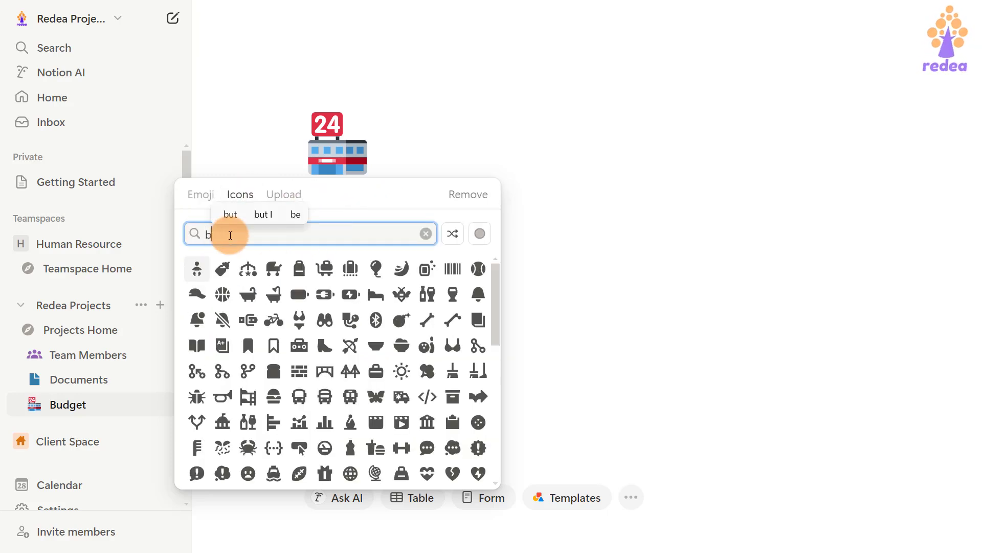
text(money)
key(Return)
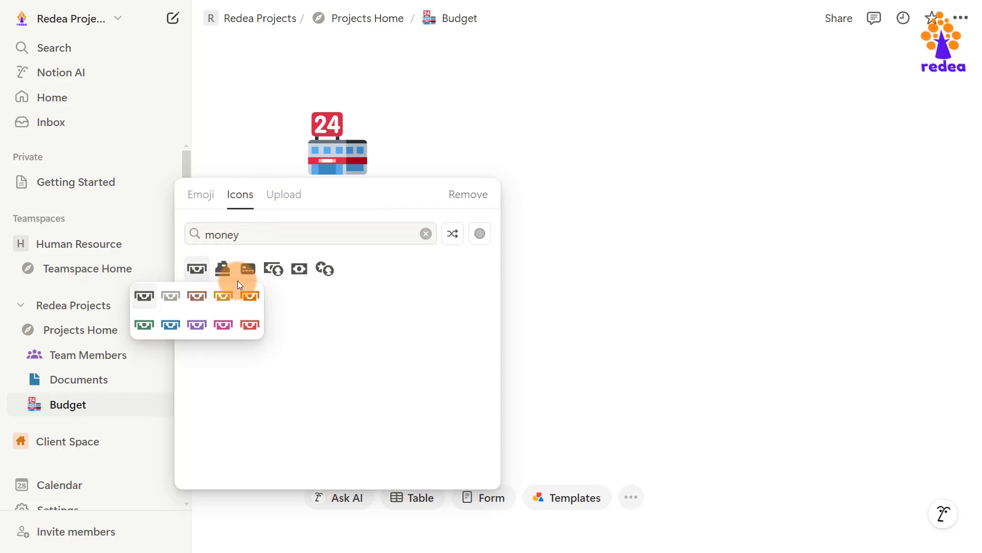
click(196, 324)
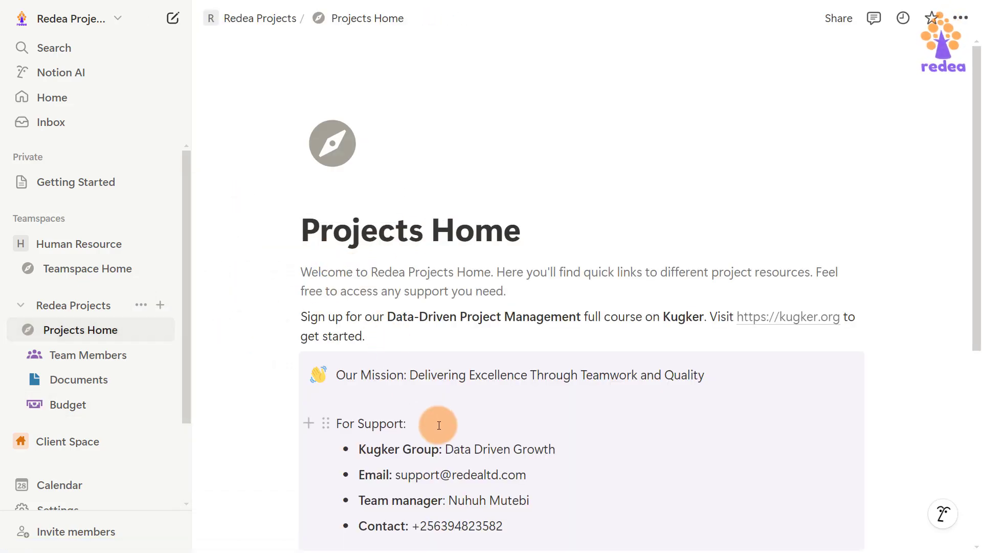
On Projects Home, add and then undo an empty block beside Team Members.
scroll(439, 425, down, 6)
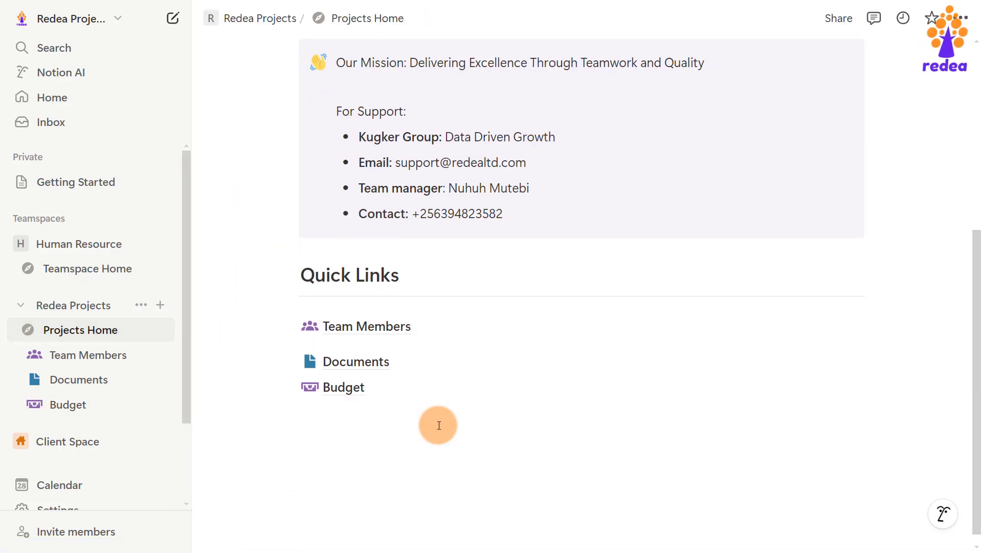
click(320, 327)
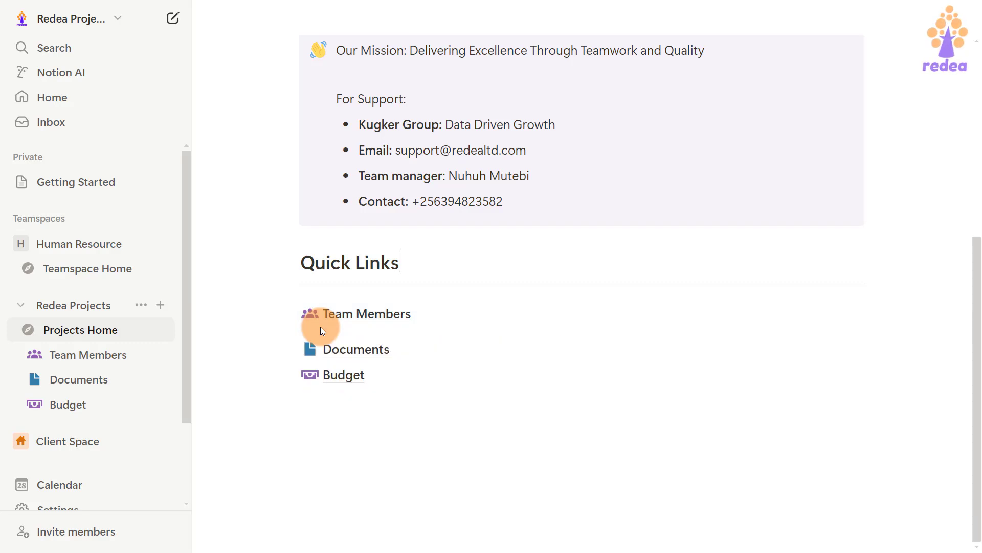
click(649, 315)
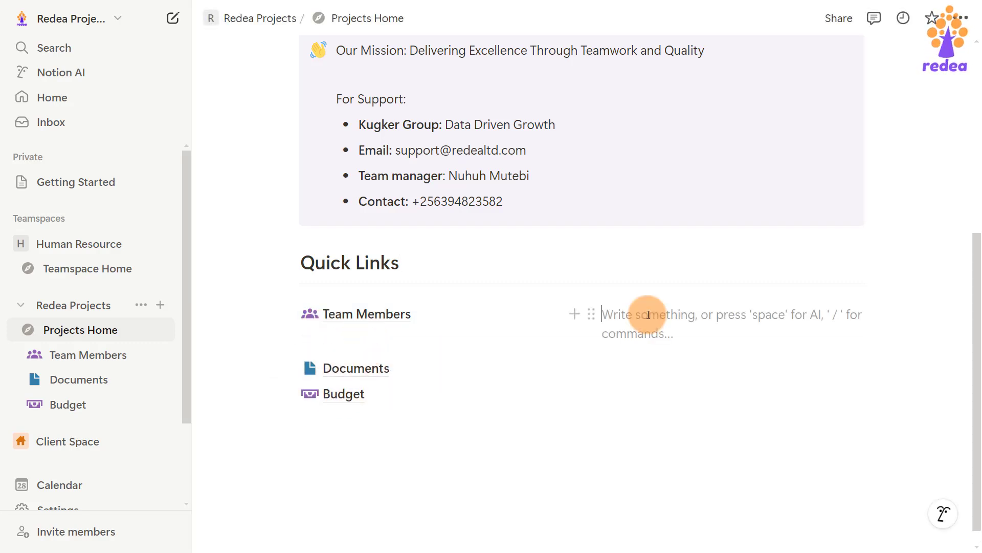
key(ctrl+z)
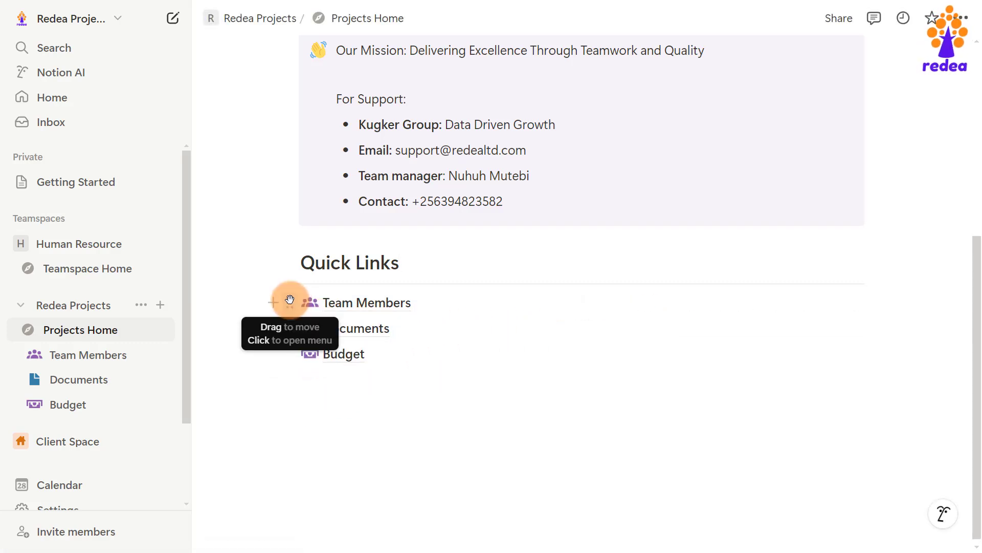
Add an empty line under the Quick Links heading, with the divider kept above it.
click(290, 299)
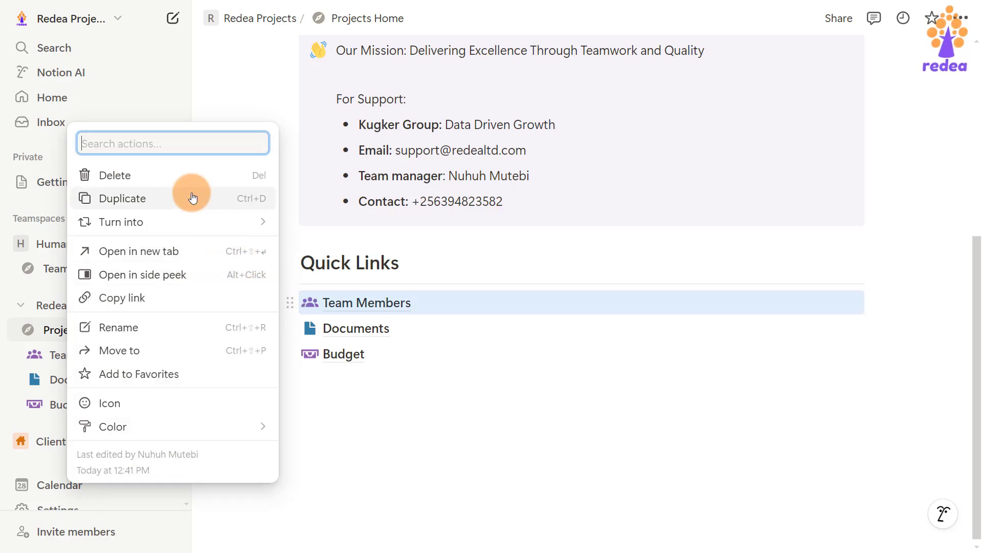
click(357, 382)
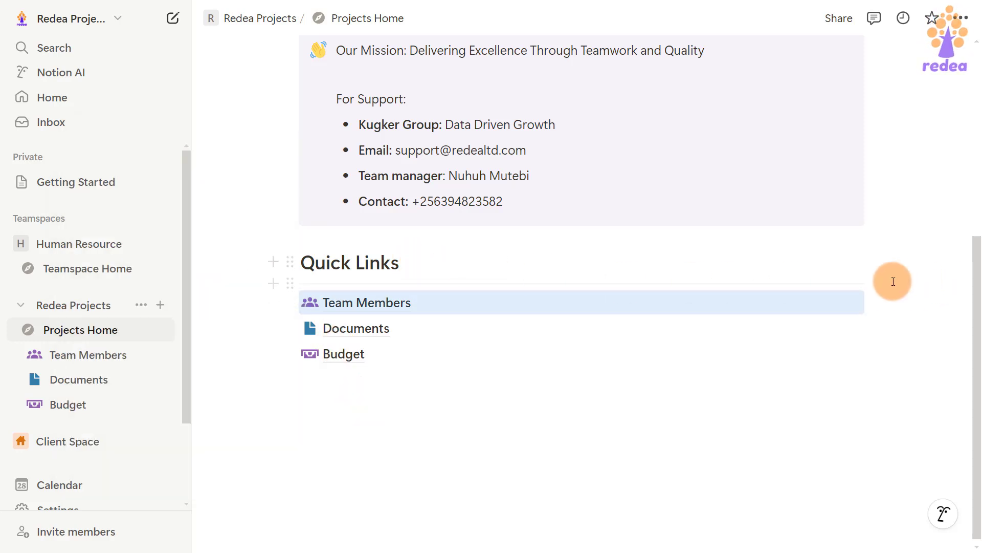
click(893, 281)
click(406, 262)
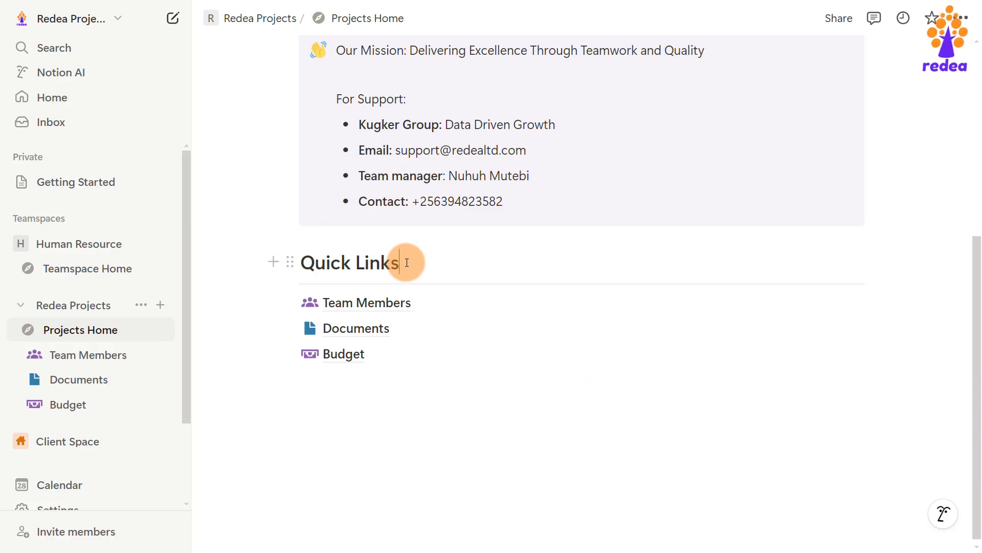
key(Return)
drag(290, 307, 288, 276)
click(314, 301)
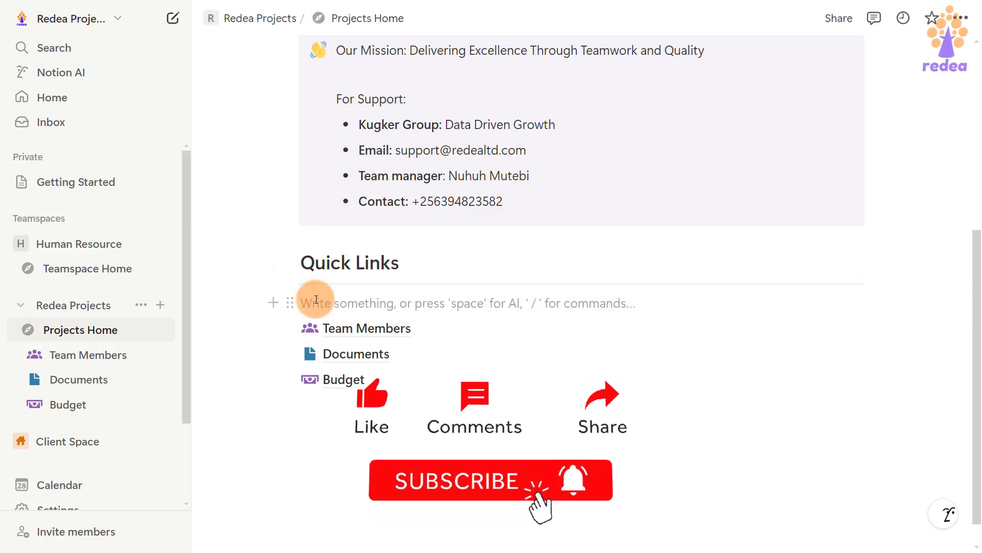
Insert a 2-column layout and stack Team Members, Documents and Budget in its left column.
text(/col)
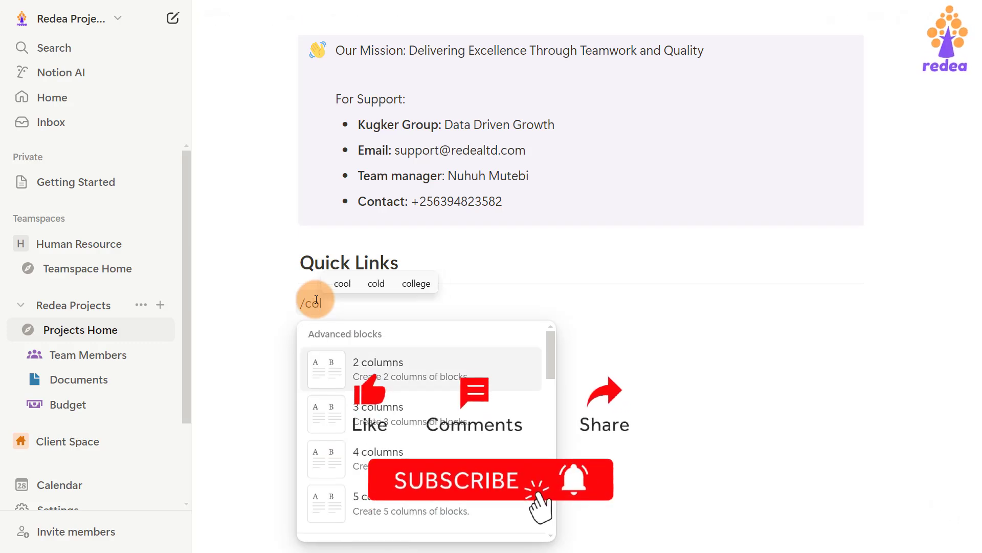
key(Return)
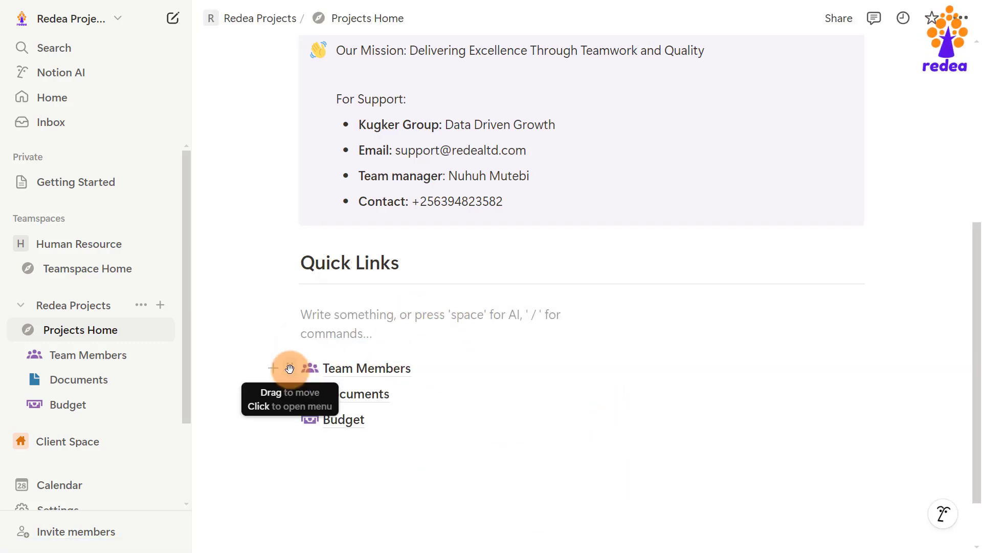
drag(289, 368, 300, 310)
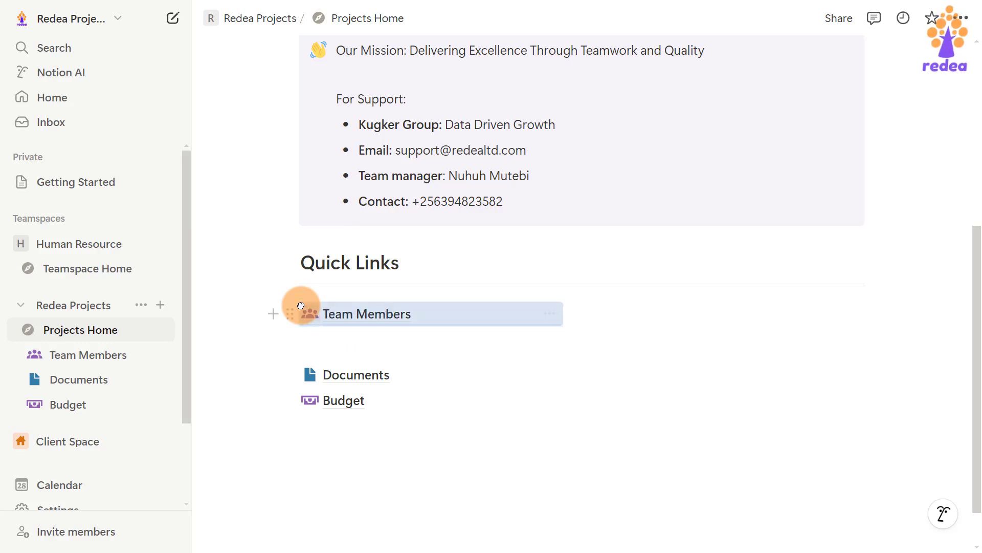
drag(286, 375, 307, 329)
drag(288, 400, 307, 357)
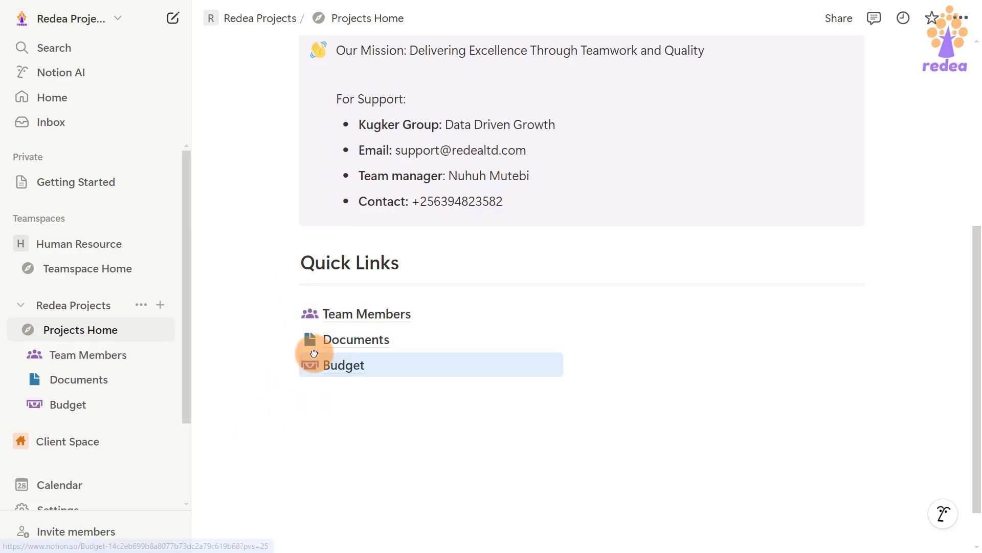
Create a Meetings sub-page in the right column and give it a purple icon.
click(623, 308)
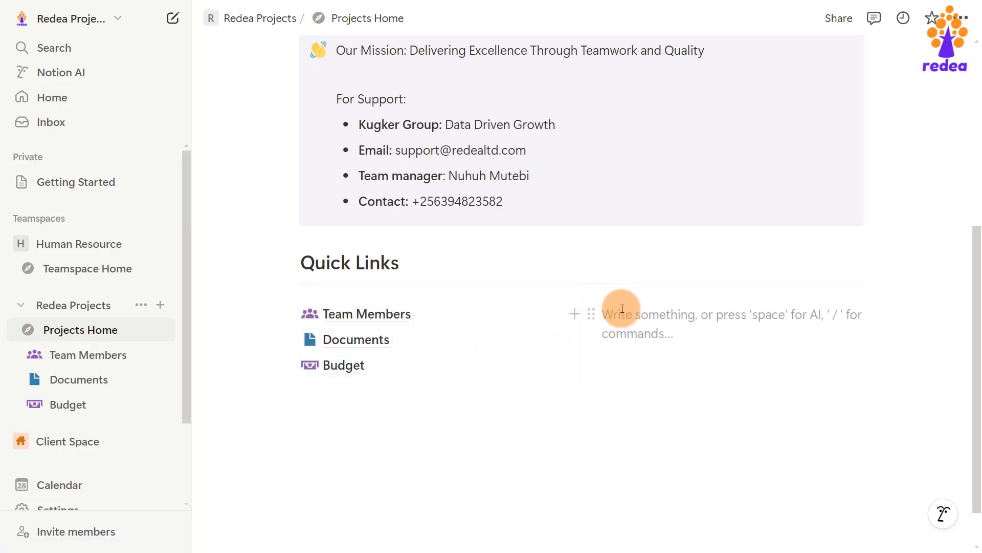
text(/pa)
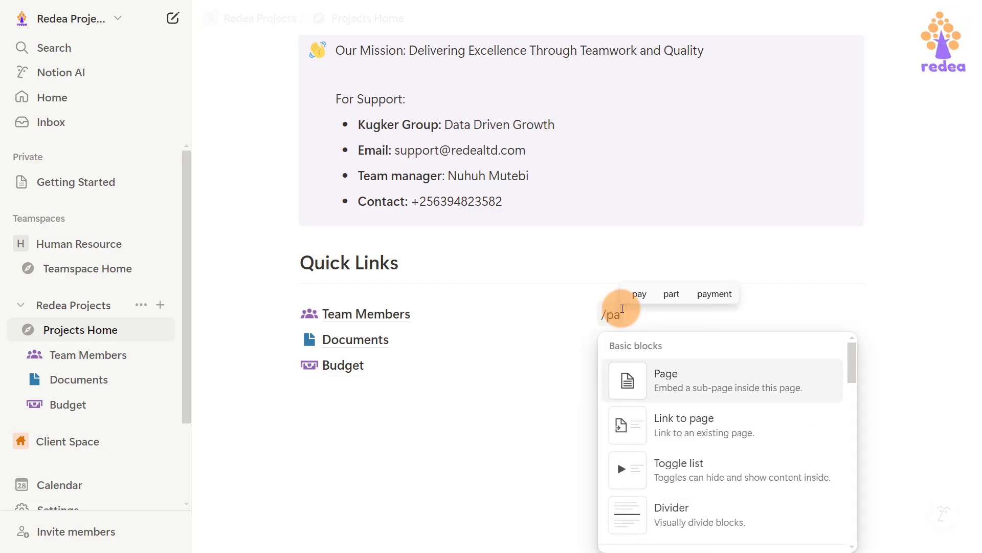
key(Return)
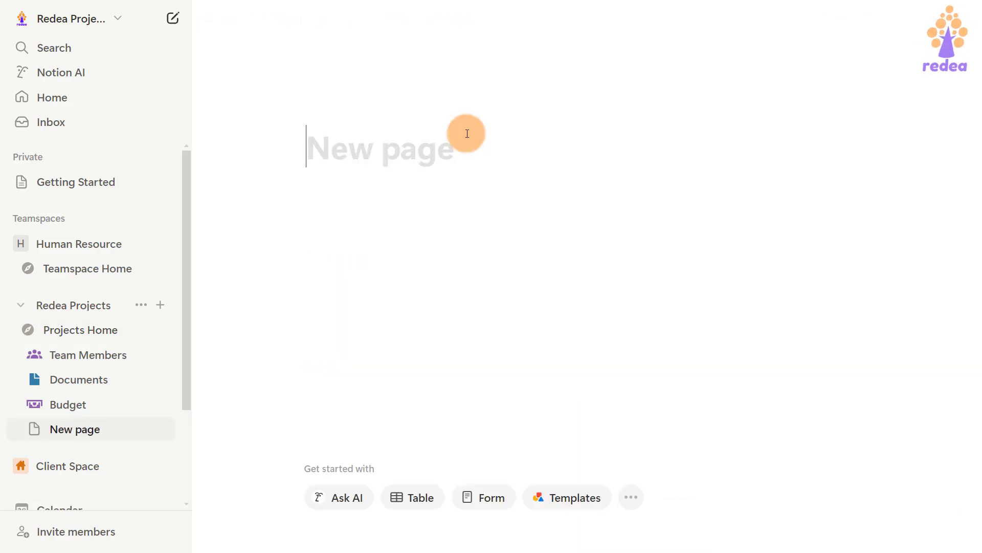
text(Meetings)
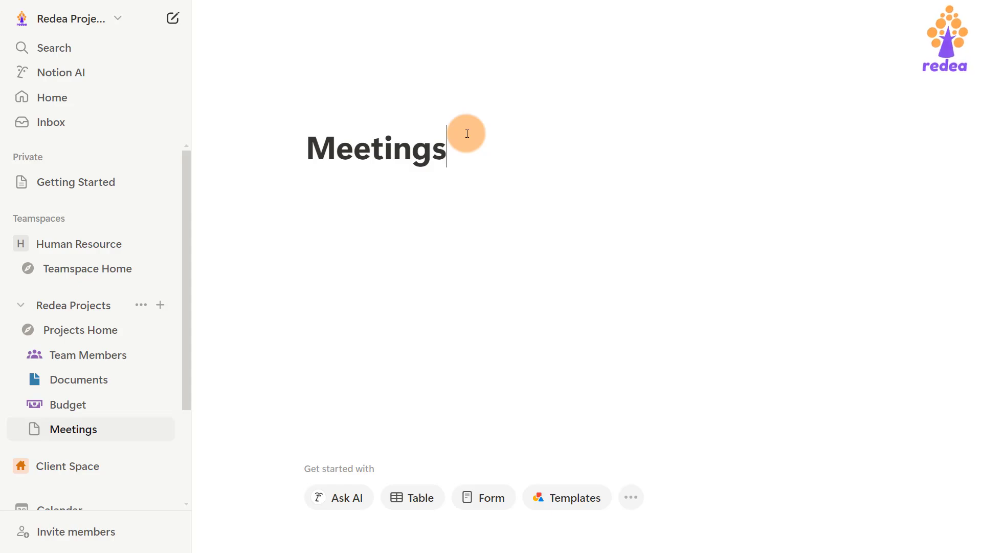
click(308, 178)
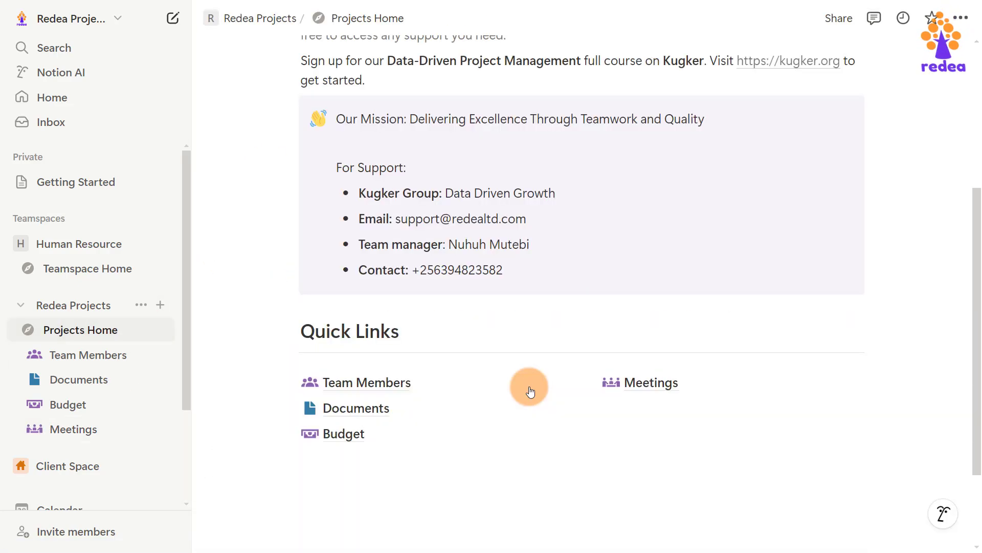
scroll(526, 391, down, 2)
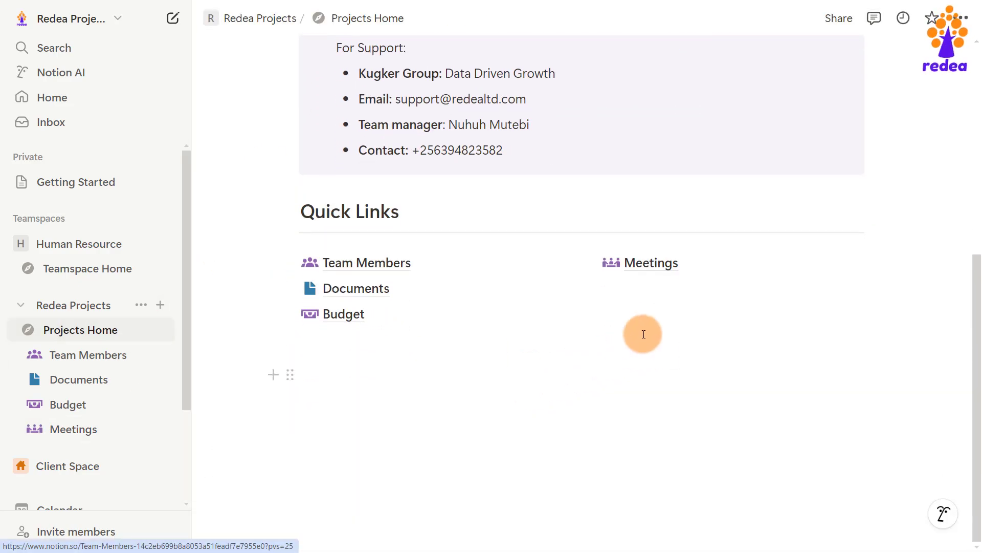
Add a Projects sub-page below Meetings with the purple checkbox icon.
click(619, 283)
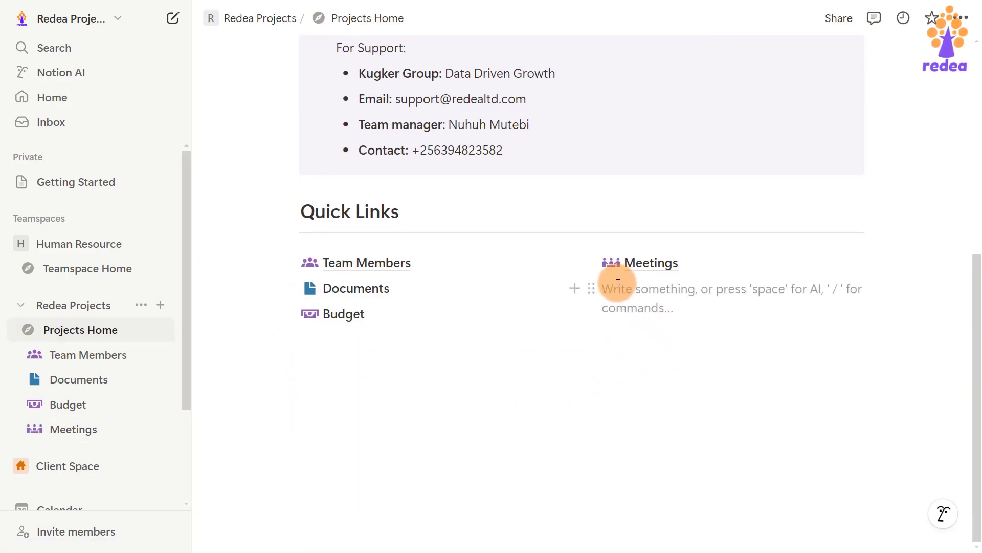
text(/page)
key(Return)
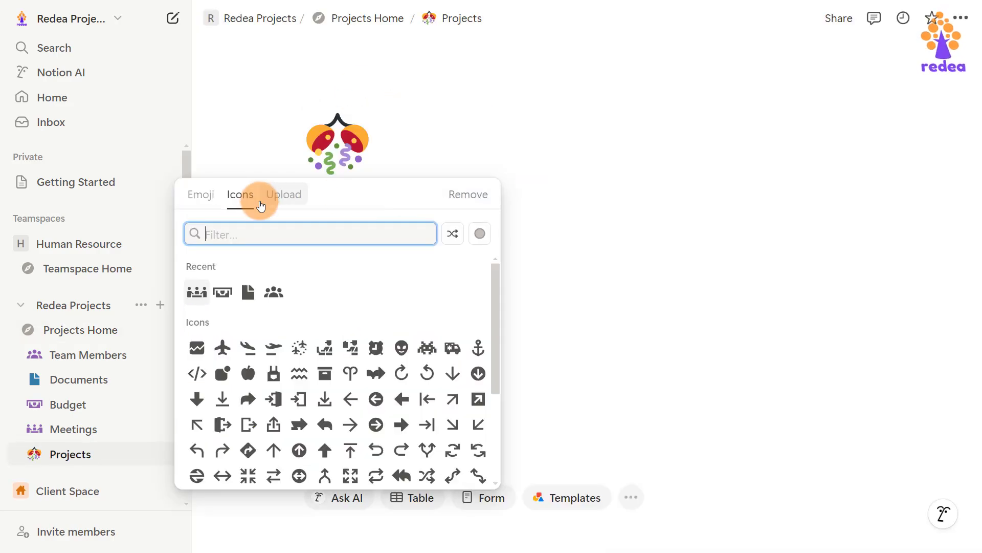
text(proje)
mouse_move(273, 268)
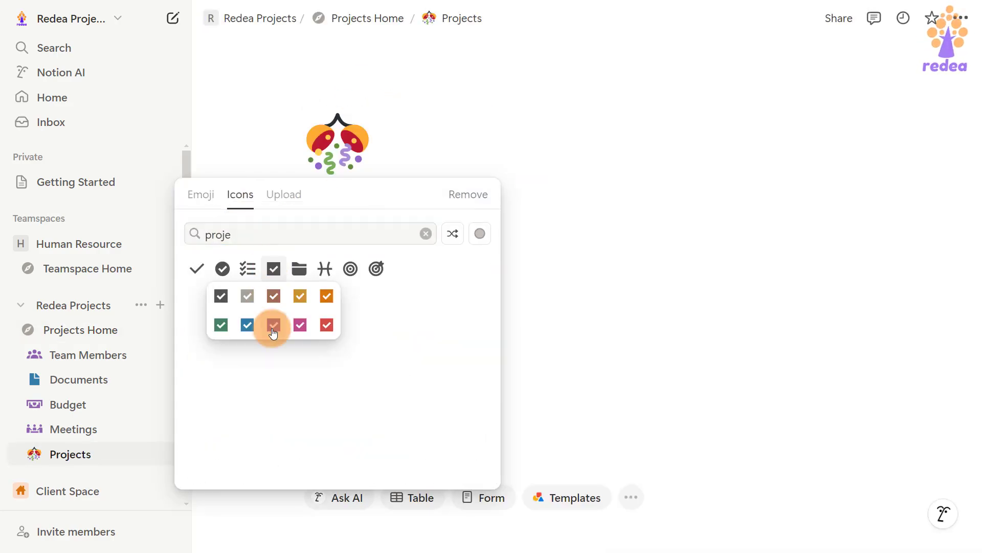
click(273, 330)
click(81, 331)
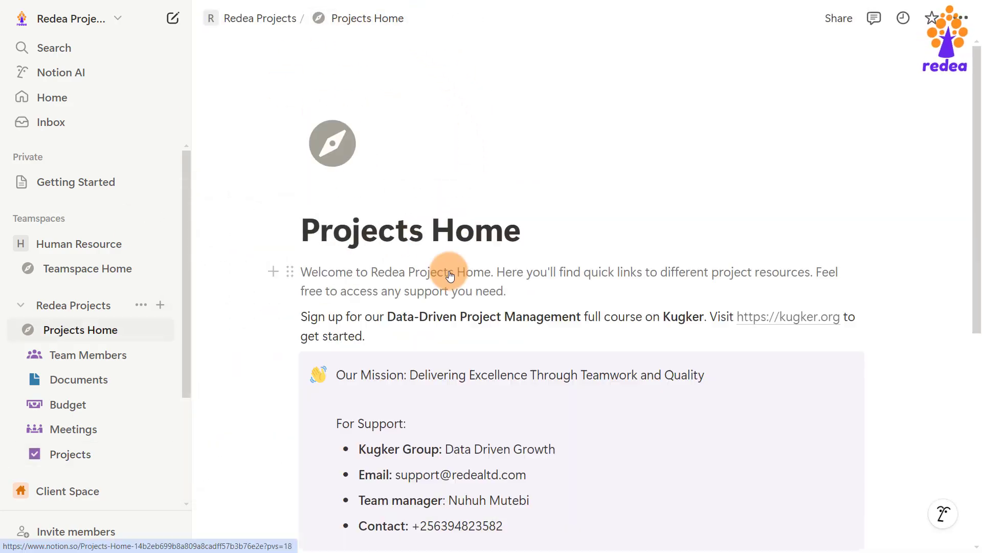
scroll(636, 324, down, 7)
Add a Tasks sub-page below Projects with the purple checklist icon.
text(/)
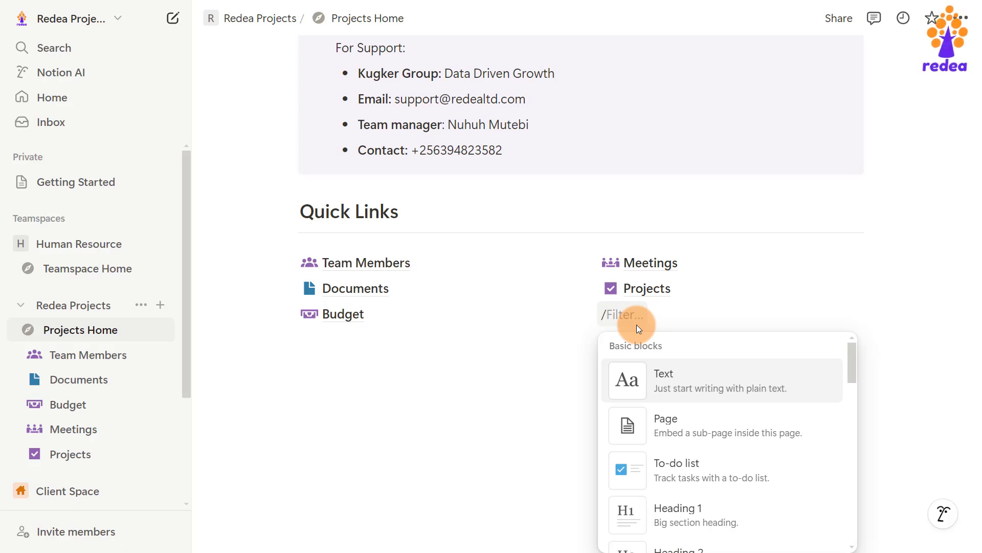
text(page)
key(Return)
text(Task)
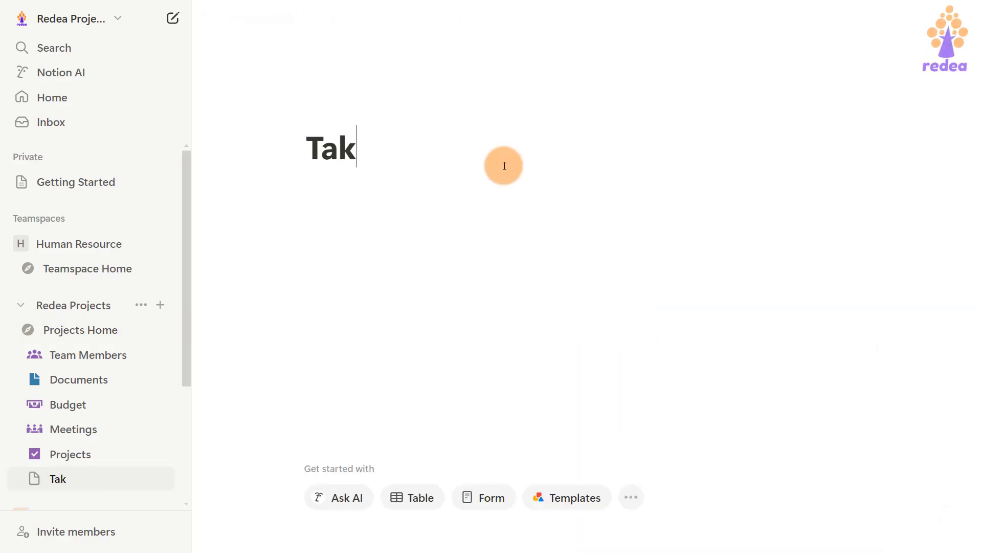
key(BackSpace)
text(sks)
click(334, 114)
text(task)
click(246, 267)
click(80, 330)
scroll(575, 406, down, 7)
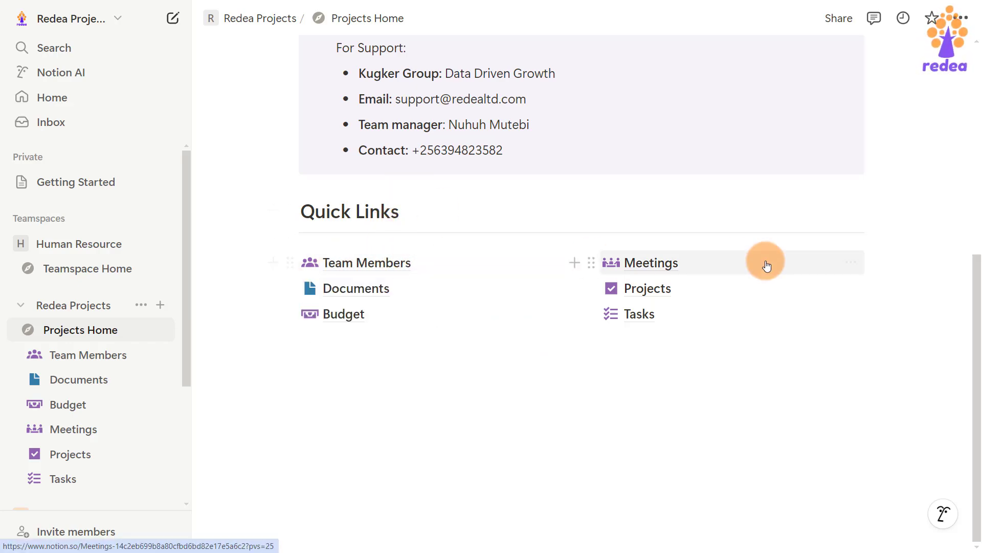
Replace the grey compass page icon with the uploaded redea logo image.
scroll(542, 335, up, 7)
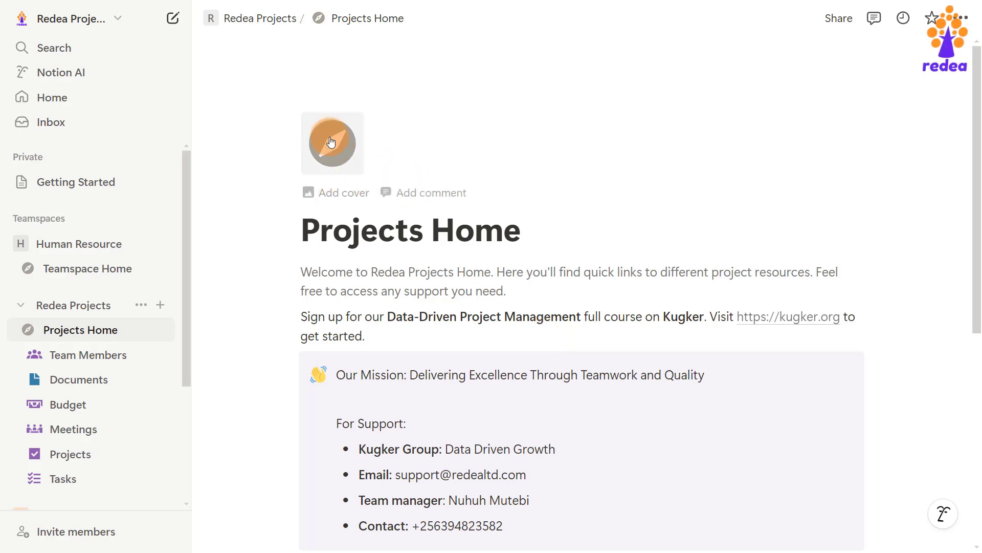
click(338, 150)
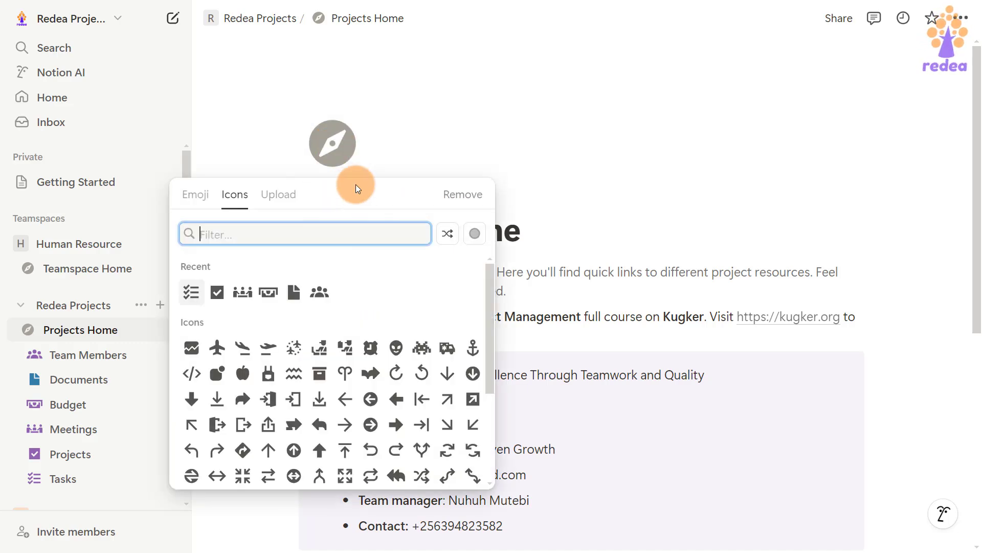
click(199, 200)
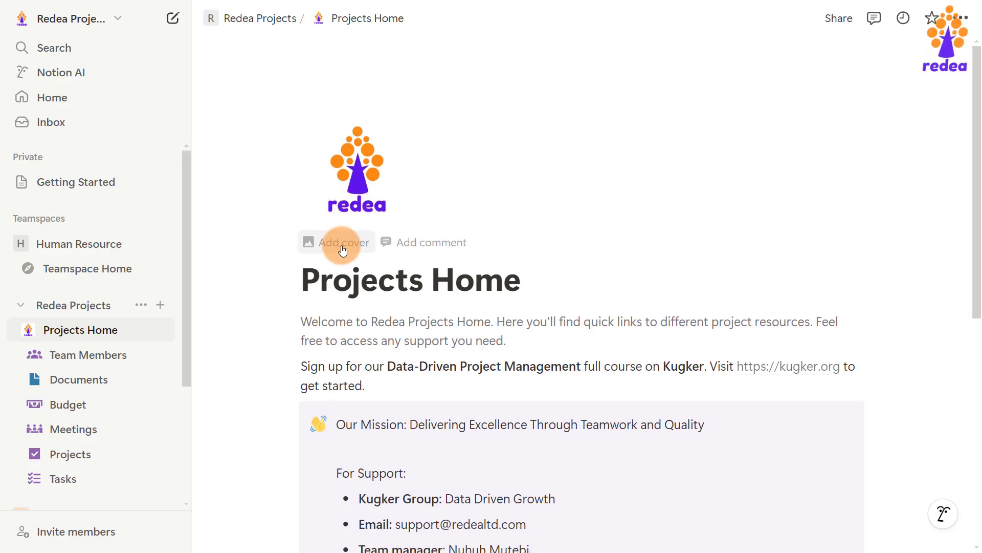
Add a cover to the page and try the plain yellow colour.
click(343, 250)
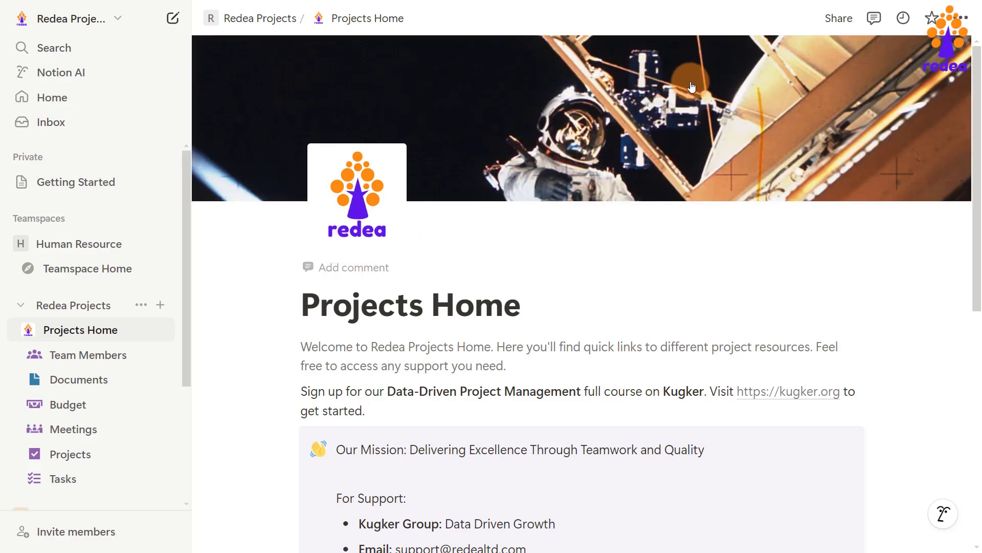
click(758, 59)
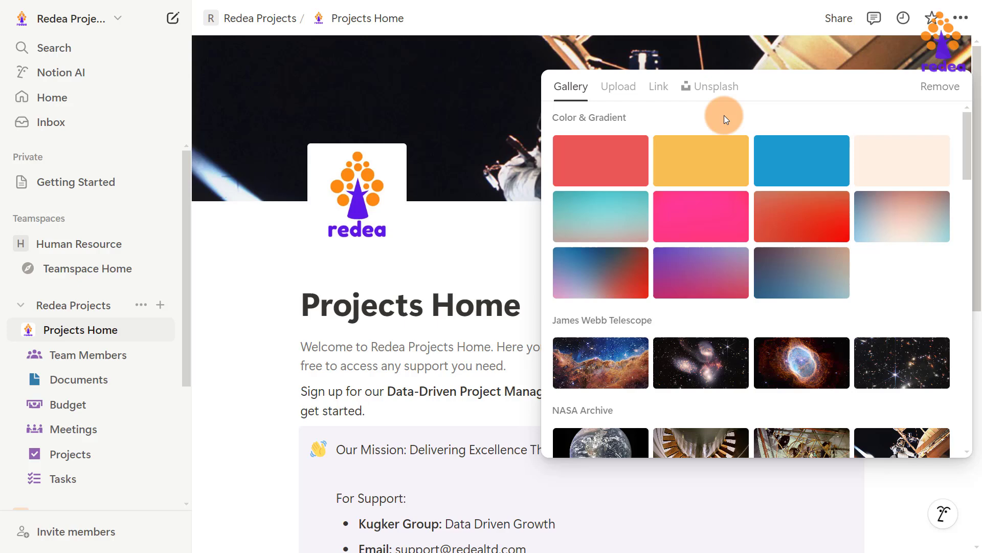
click(704, 162)
click(479, 257)
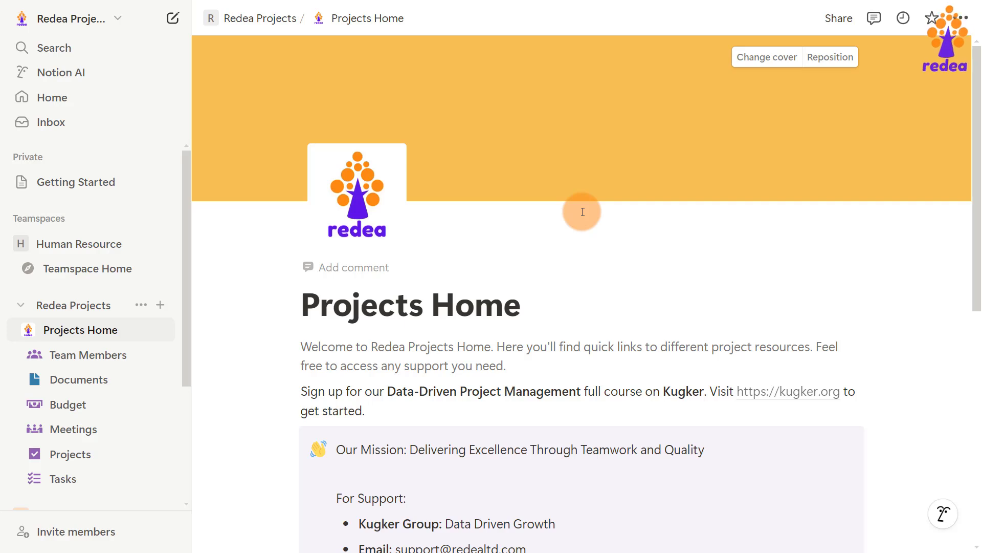
Swap the yellow cover for the Rijksmuseum church-interior painting from the Gallery.
click(784, 57)
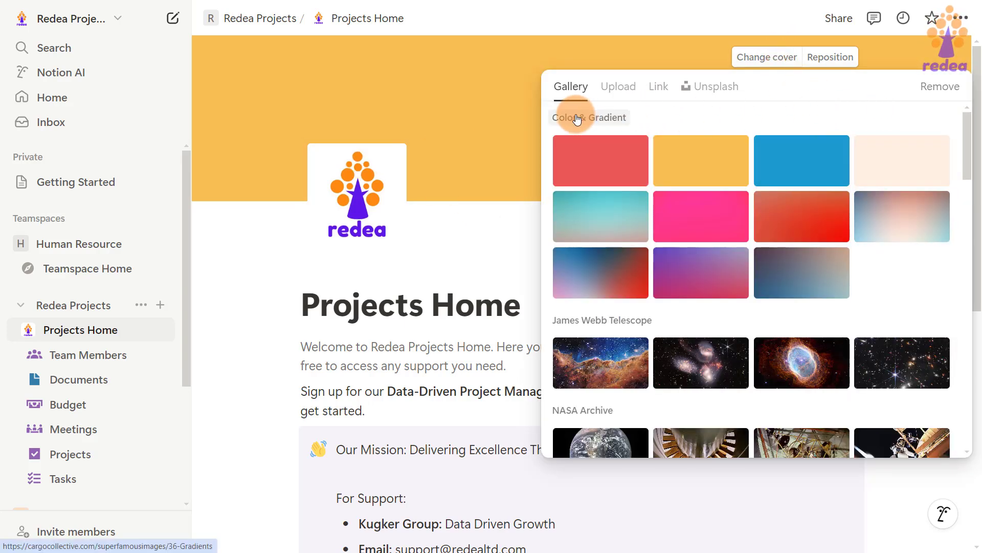
scroll(811, 277, down, 10)
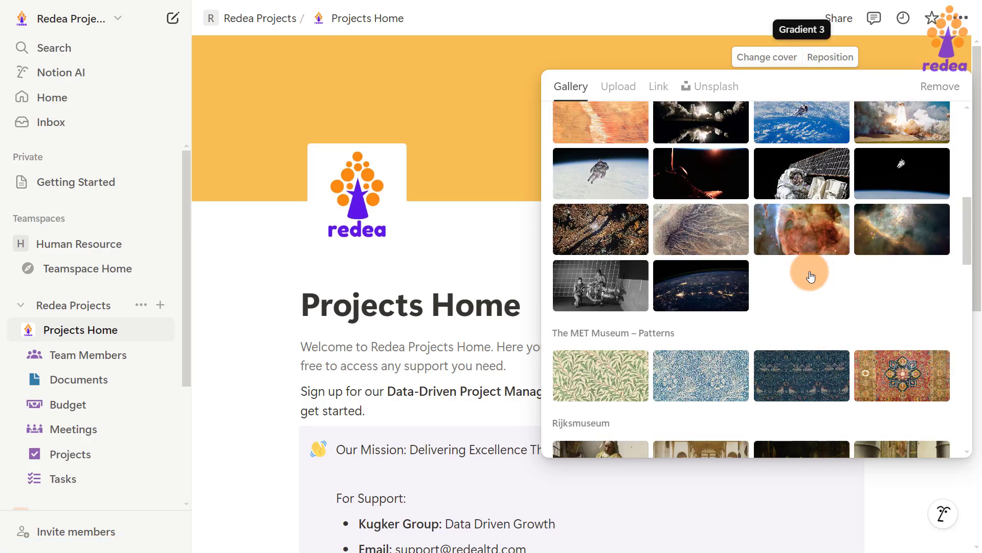
scroll(811, 276, down, 5)
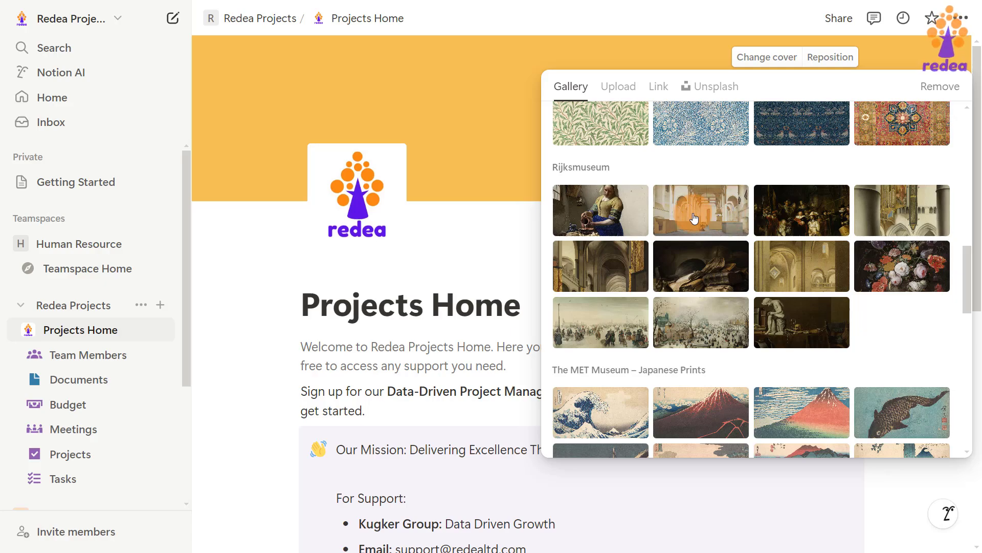
scroll(698, 274, up, 4)
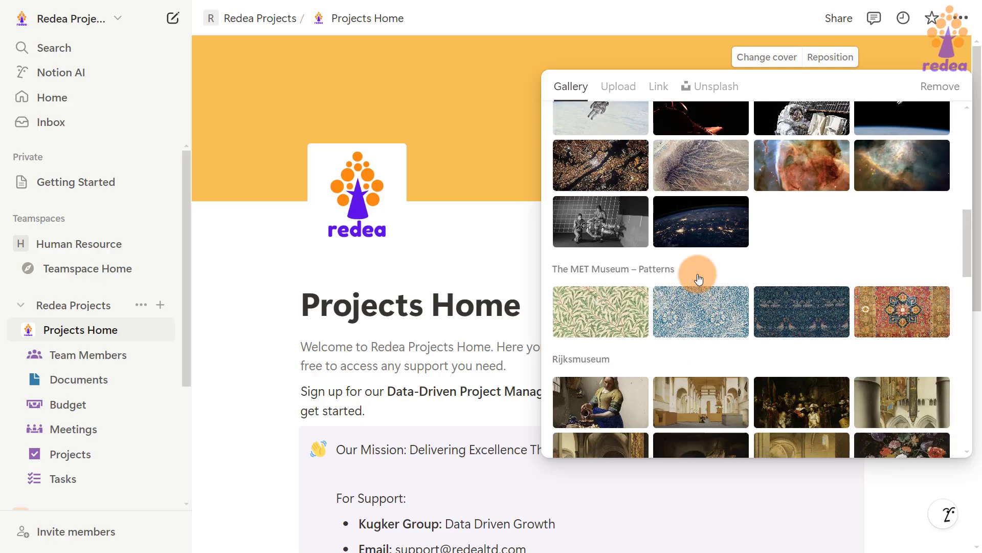
scroll(698, 274, down, 5)
scroll(698, 275, up, 5)
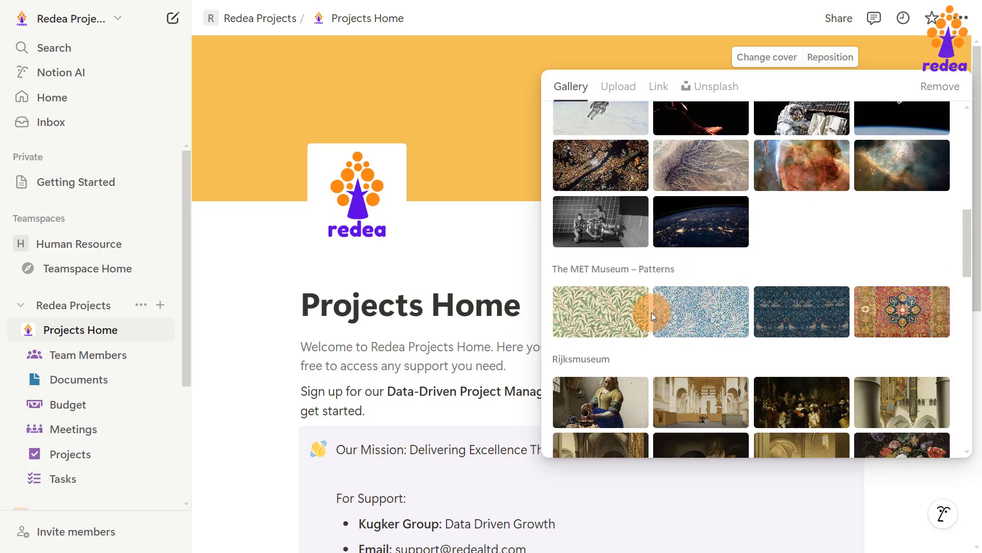
scroll(652, 312, down, 10)
scroll(688, 292, down, 7)
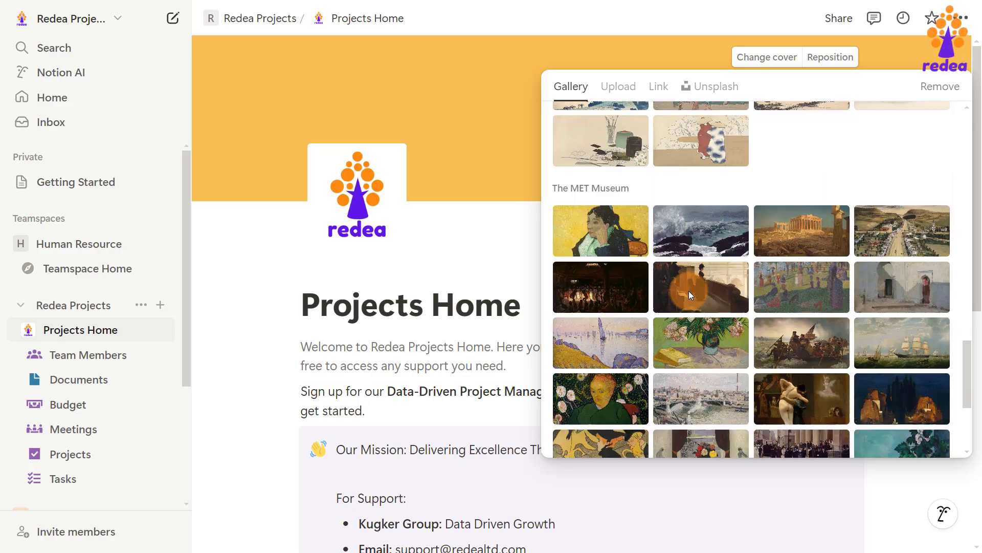
scroll(690, 295, up, 8)
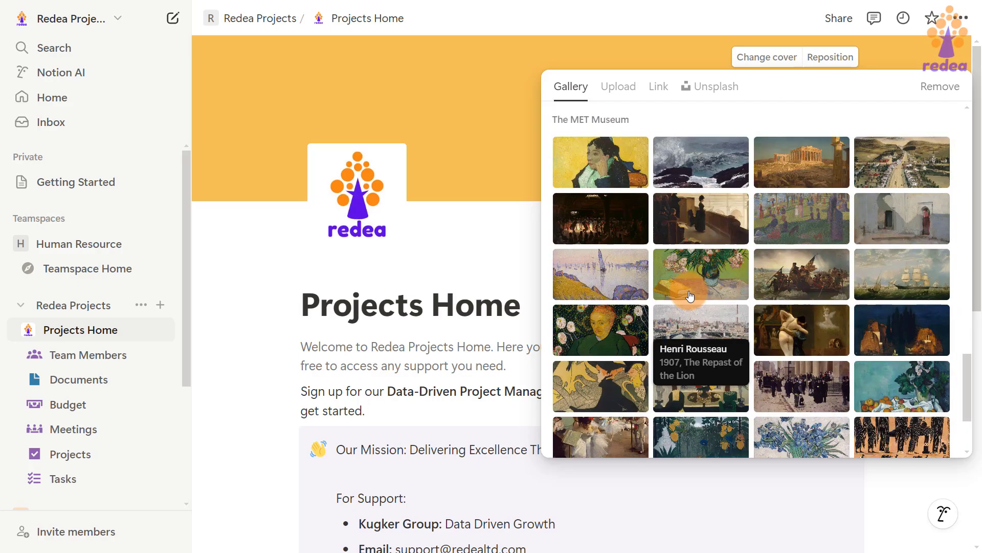
scroll(690, 296, up, 5)
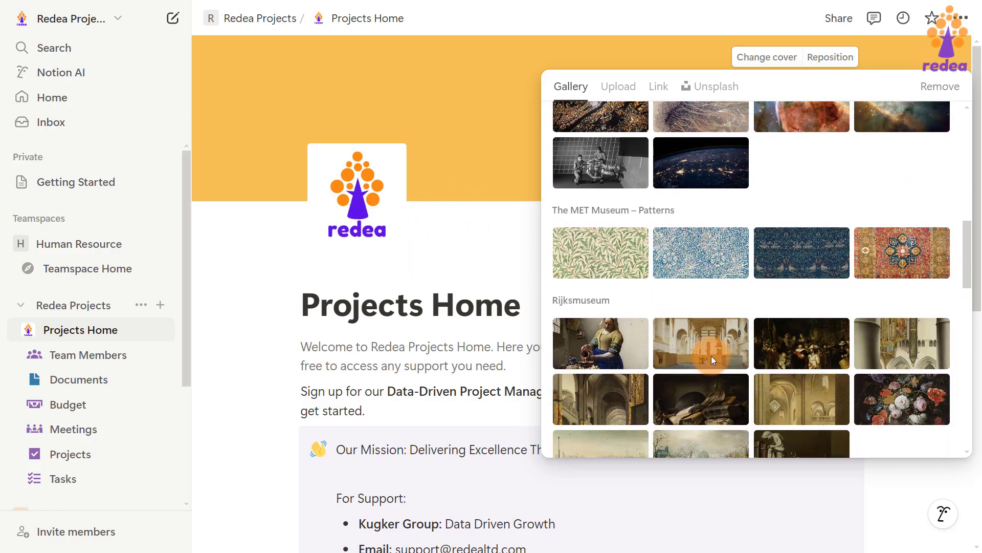
click(709, 351)
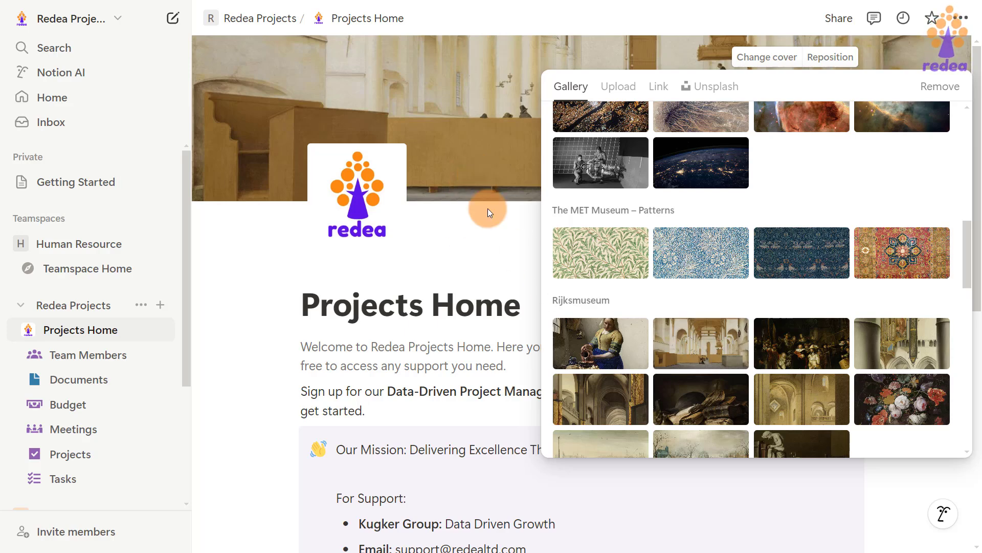
click(495, 233)
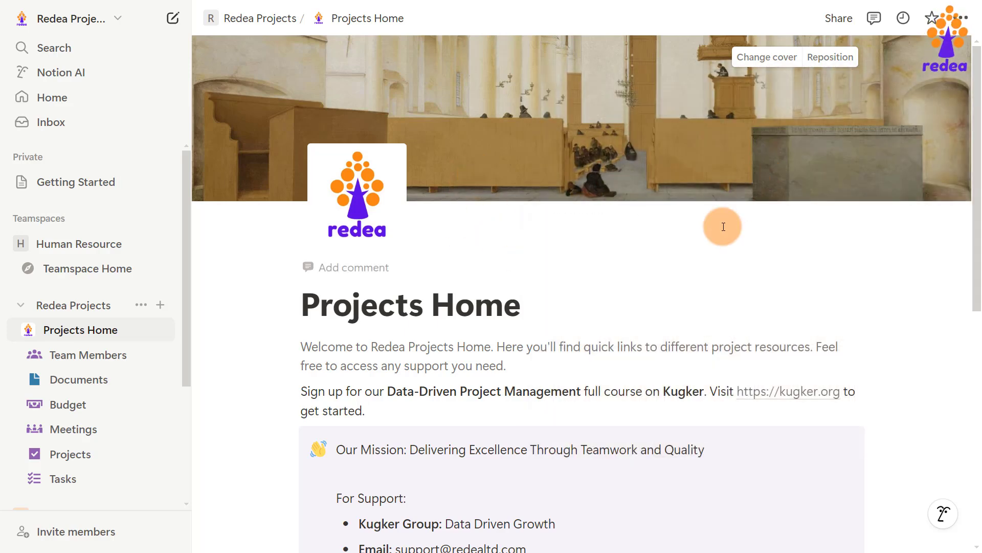
Shift the church-interior cover vertically, save the position, and review the six Quick Links.
click(846, 57)
drag(580, 86, 576, 43)
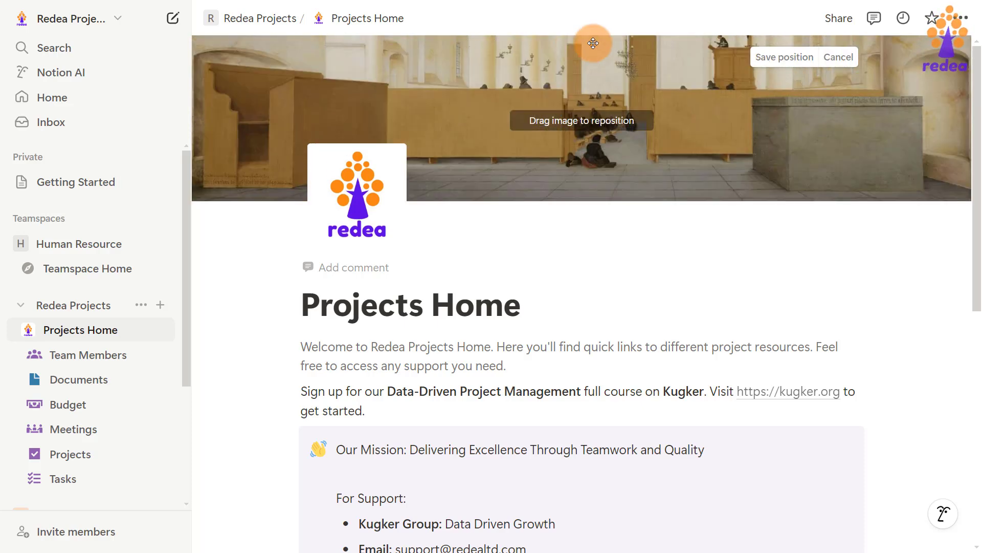
click(783, 57)
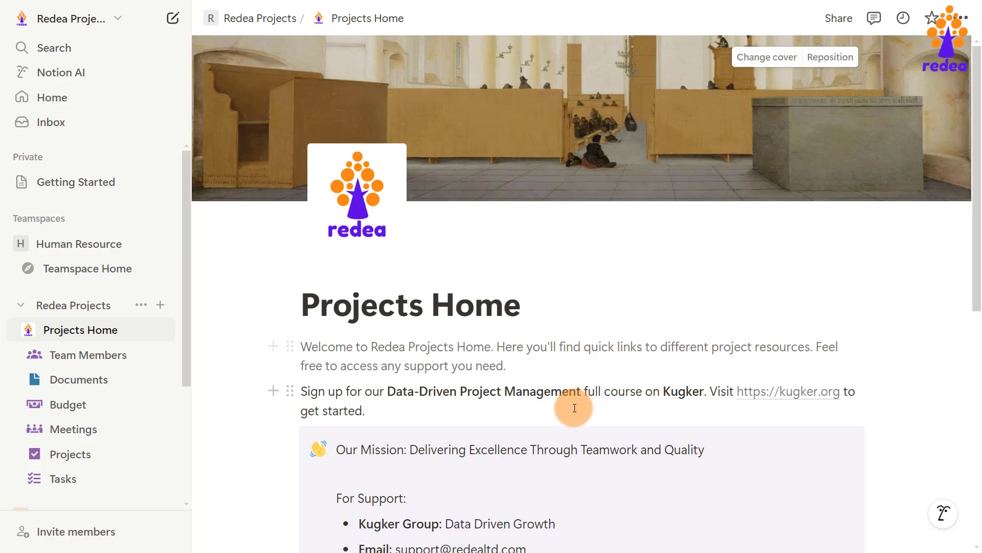
scroll(559, 301, down, 2)
scroll(559, 301, down, 5)
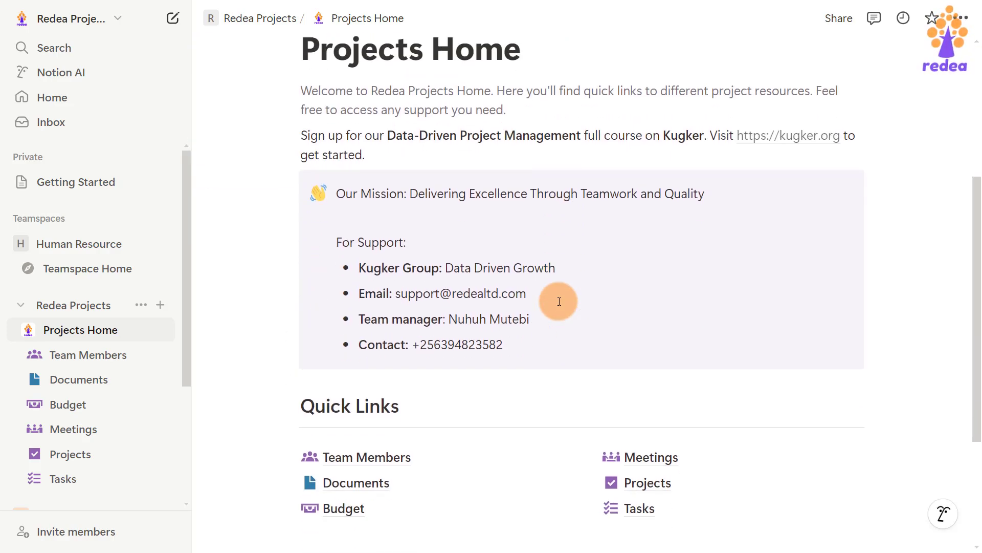
scroll(559, 301, up, 3)
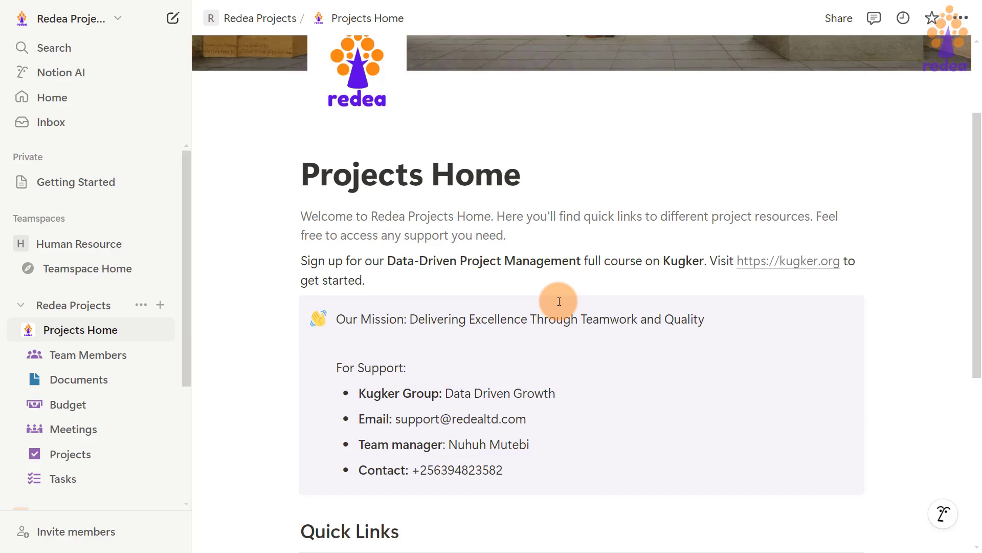
scroll(559, 301, up, 3)
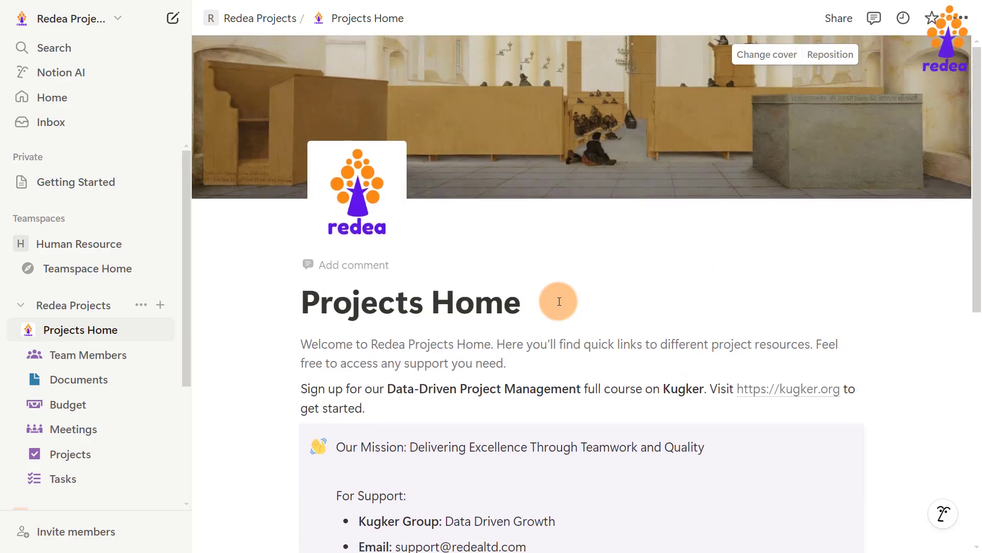
scroll(559, 301, up, 1)
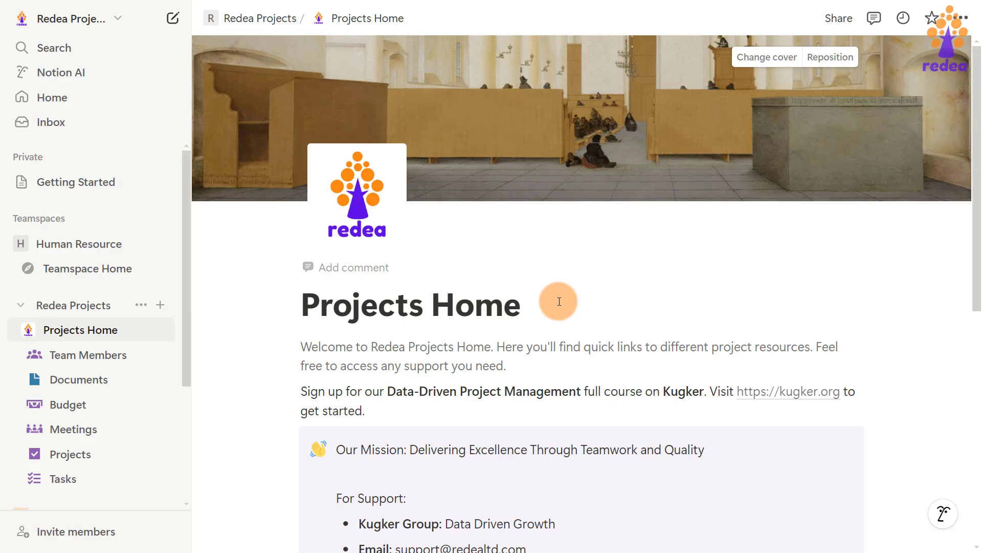
scroll(559, 301, down, 9)
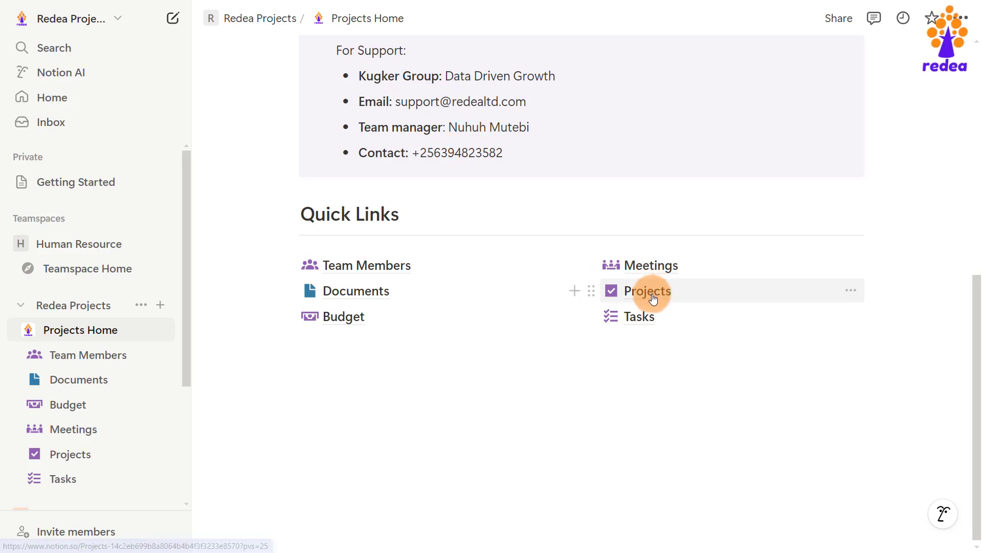